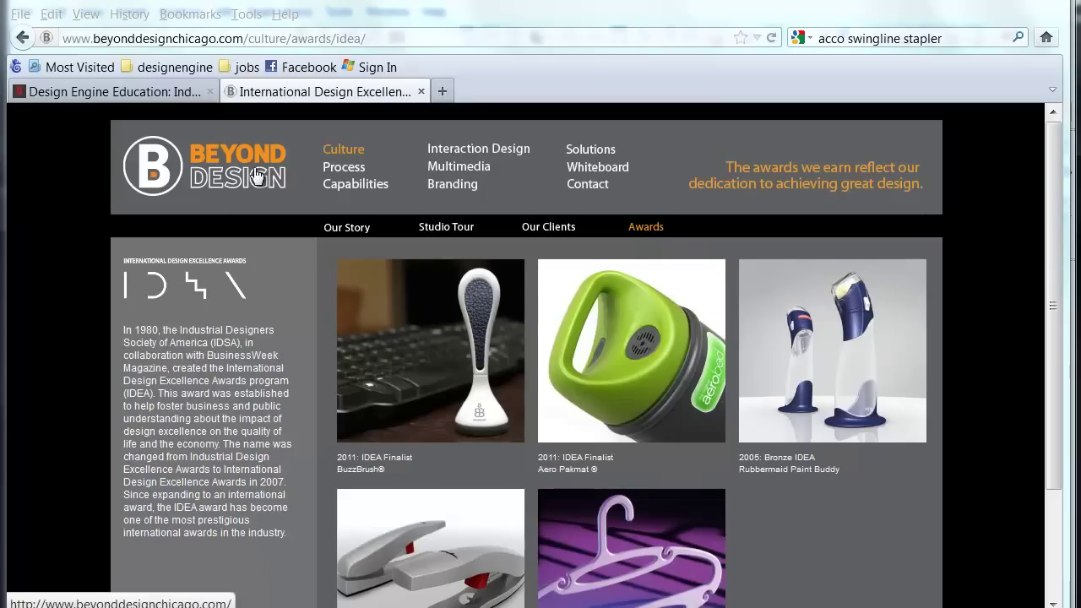
click(58, 390)
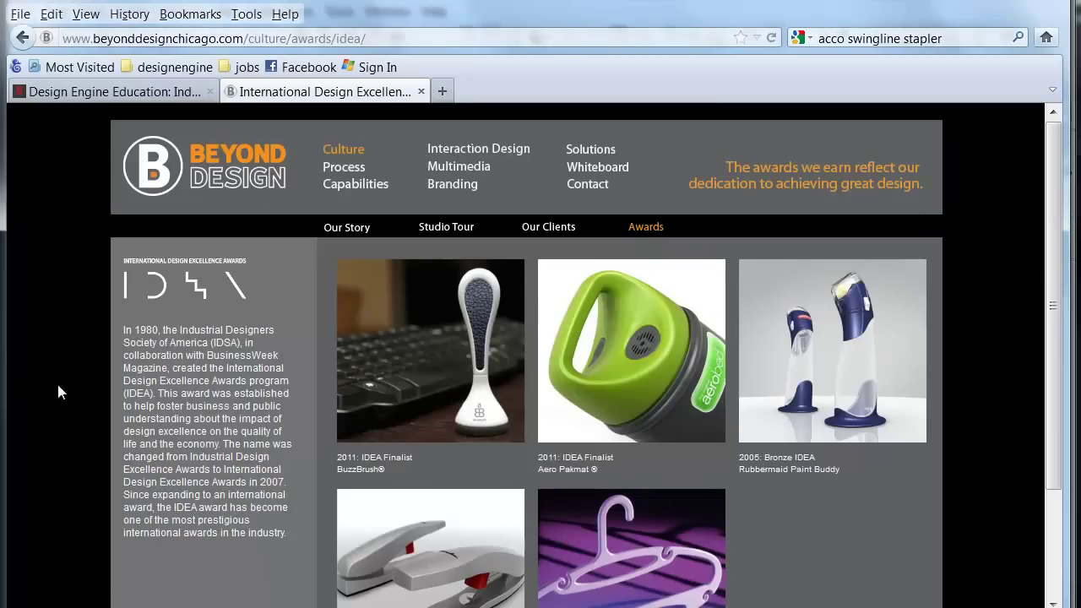
scroll(58, 386, down, 3)
scroll(64, 377, up, 3)
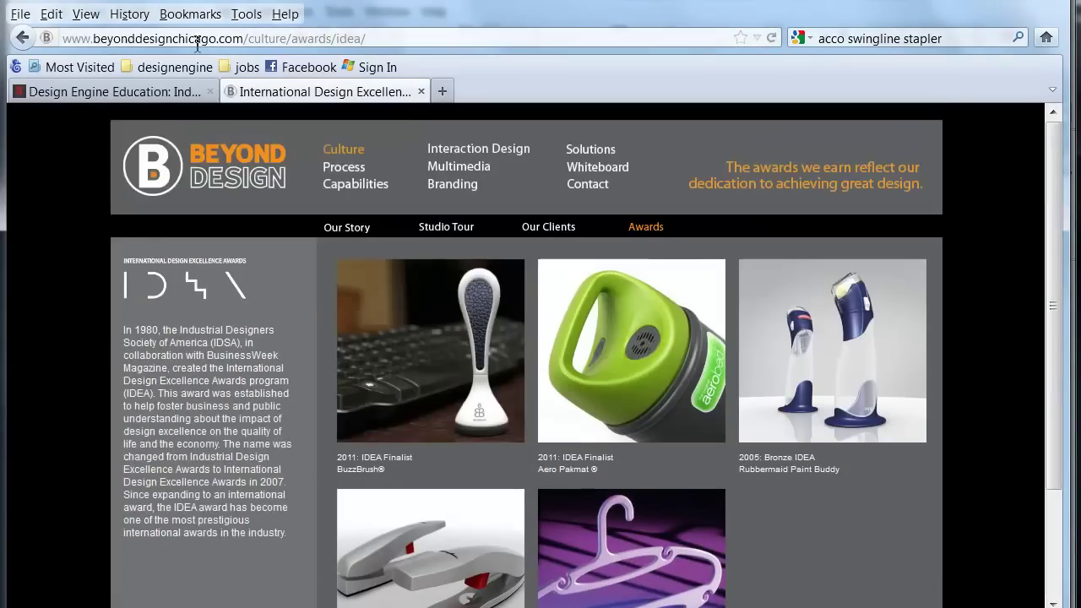
click(161, 95)
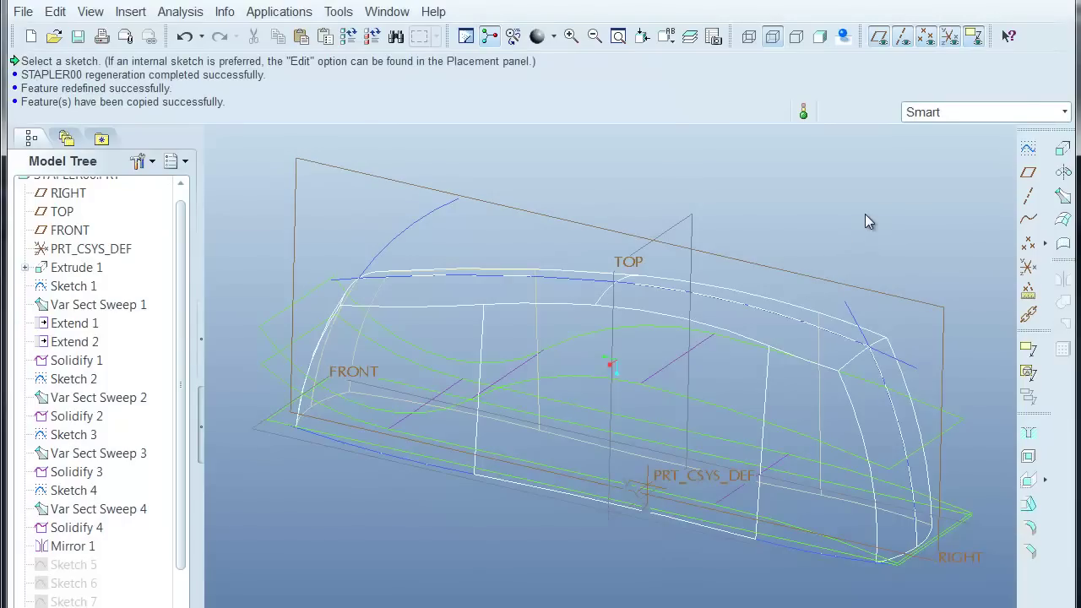
- Display the stapler00 master model shaded and examine the wavy surface running through its body
click(820, 35)
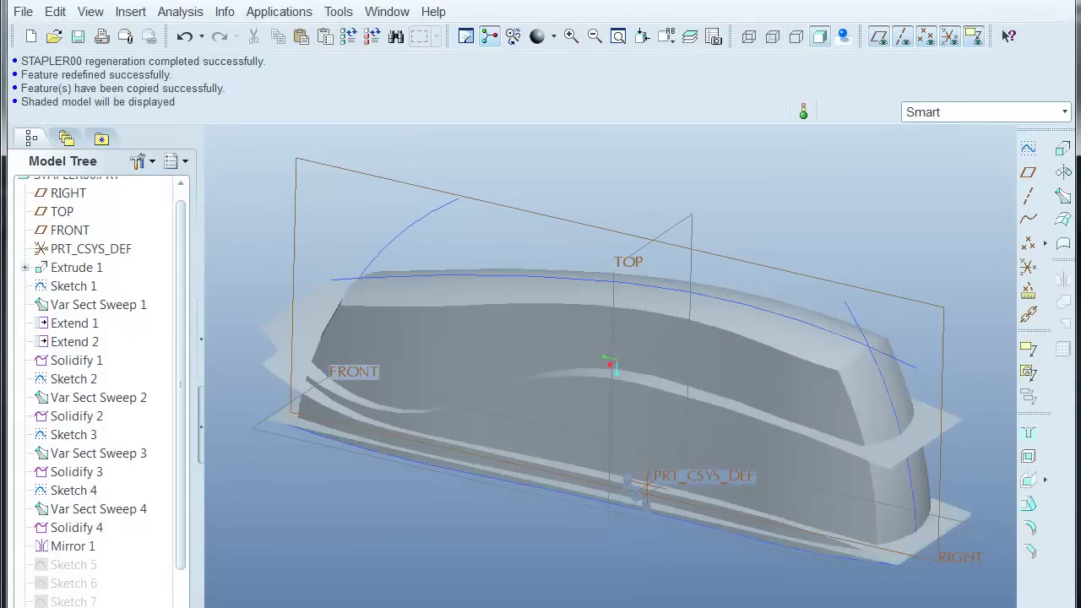
click(938, 433)
click(1028, 290)
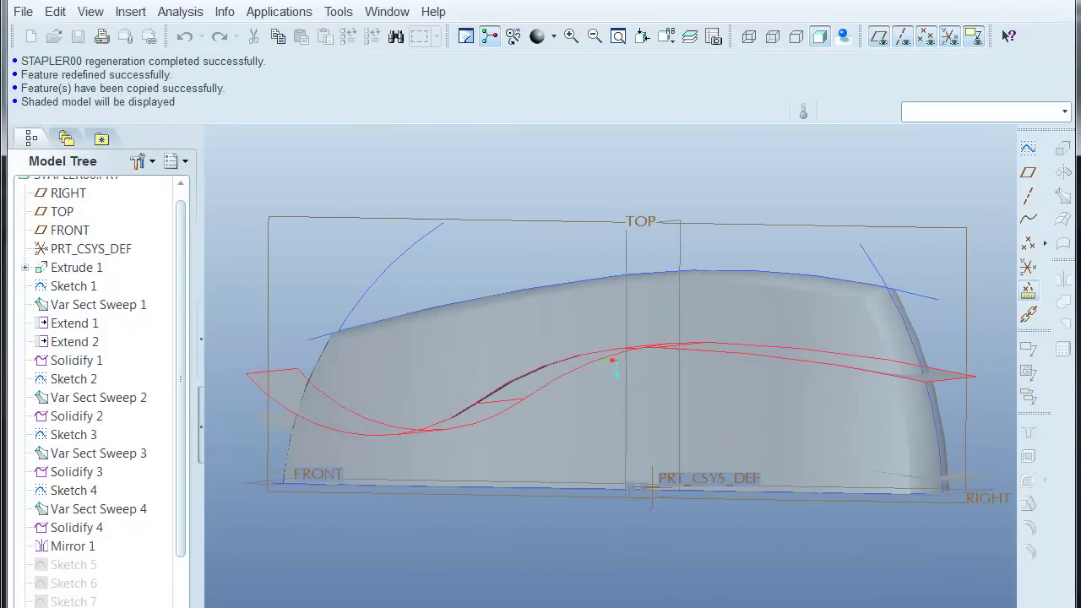
middle_drag(932, 597, 948, 589)
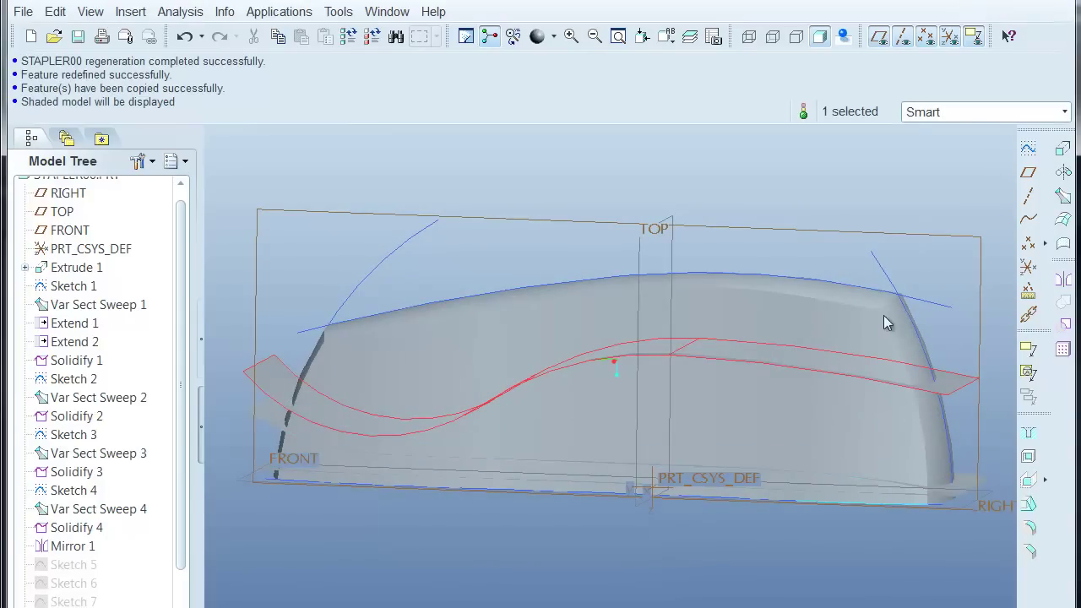
click(815, 180)
middle_drag(816, 181, 786, 199)
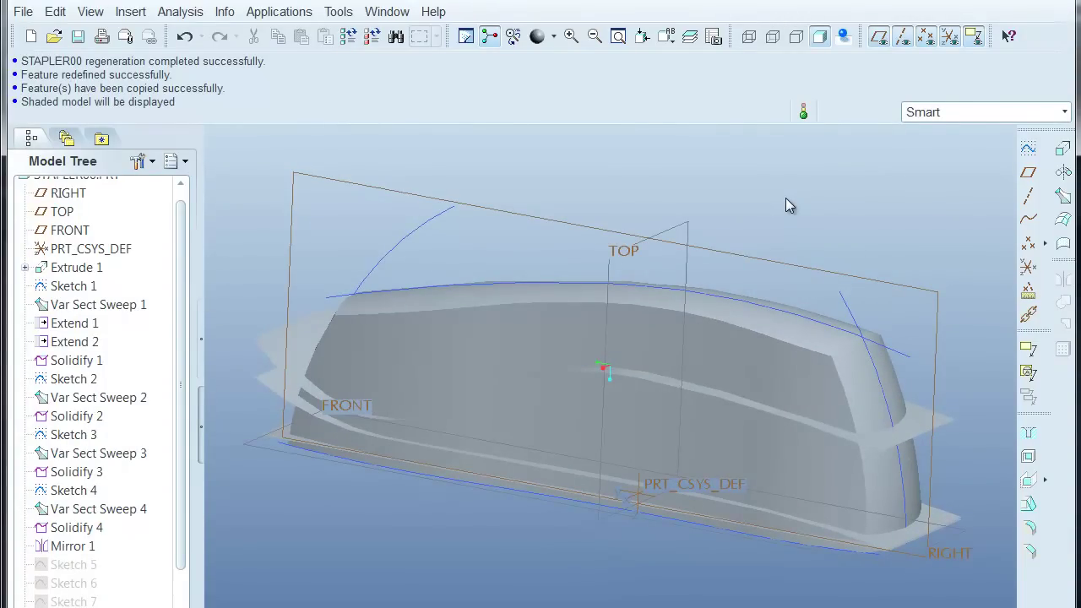
- Create a new solid part named stapler01_upper using the default template
click(23, 11)
click(36, 31)
text(stapler01_upper)
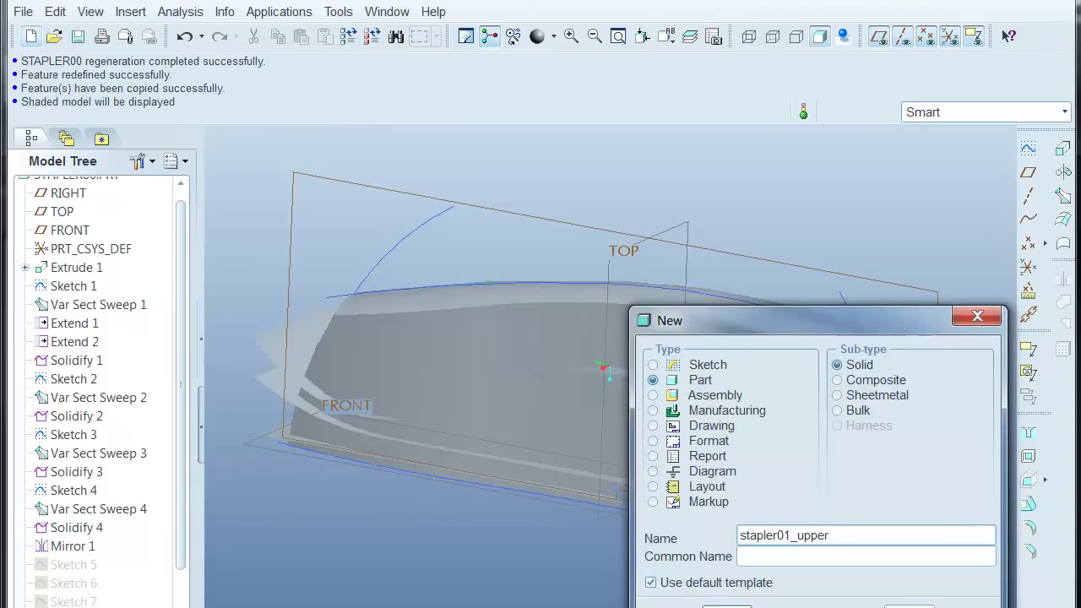
click(727, 605)
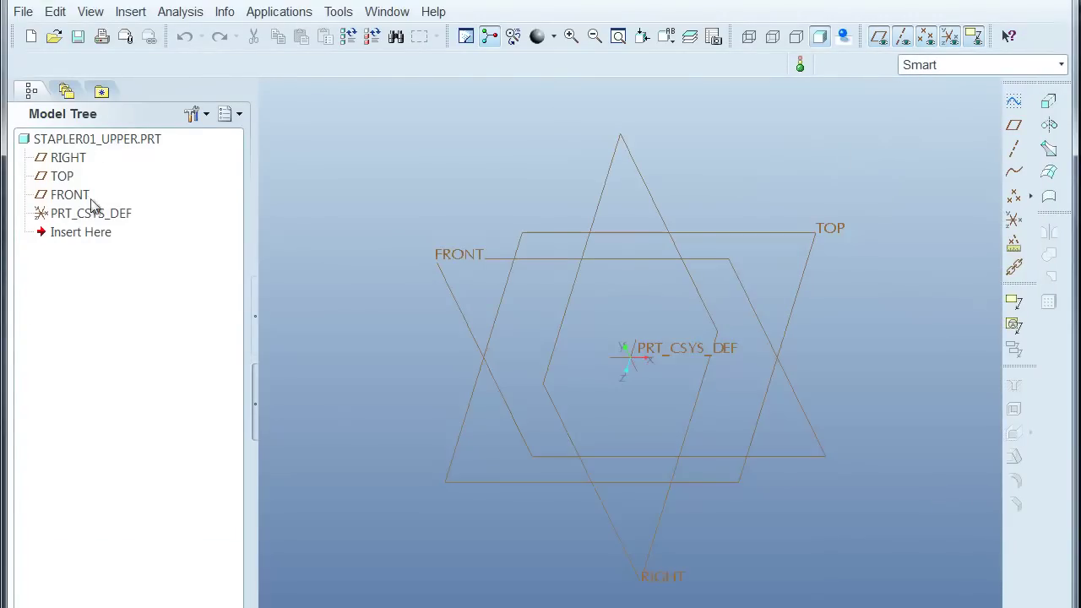
- Start a shared-data Copy Geometry feature in the new part and turn off its published-geometry-only option
click(123, 13)
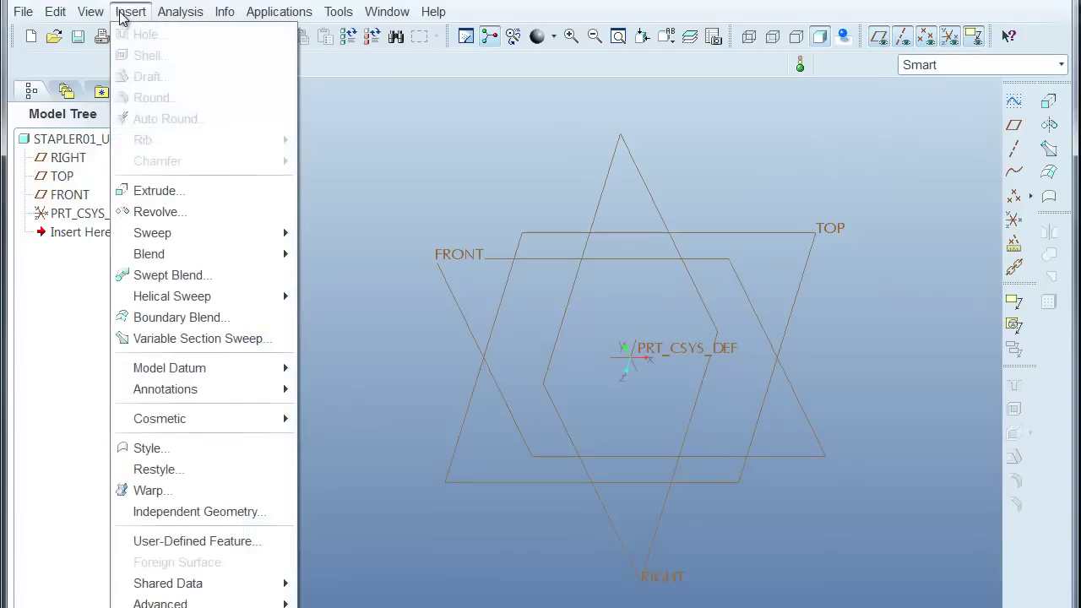
mouse_move(194, 584)
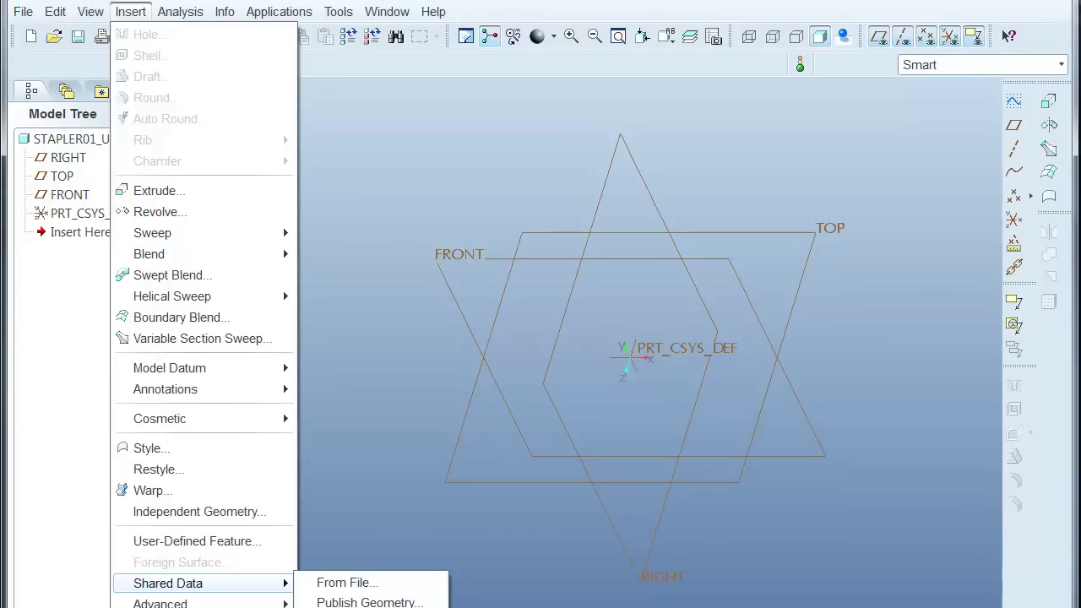
click(369, 607)
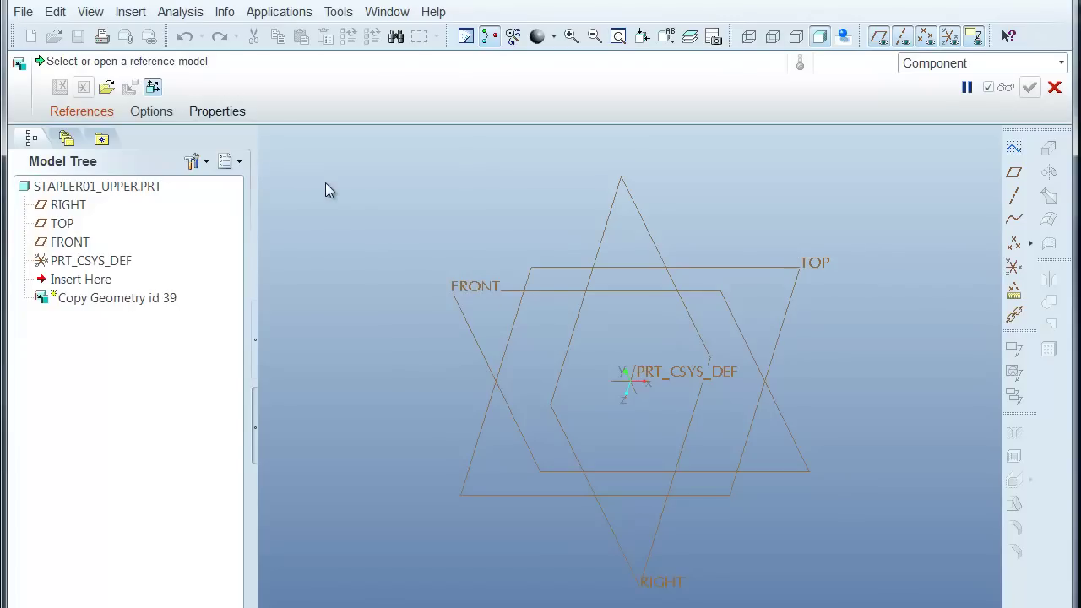
click(154, 89)
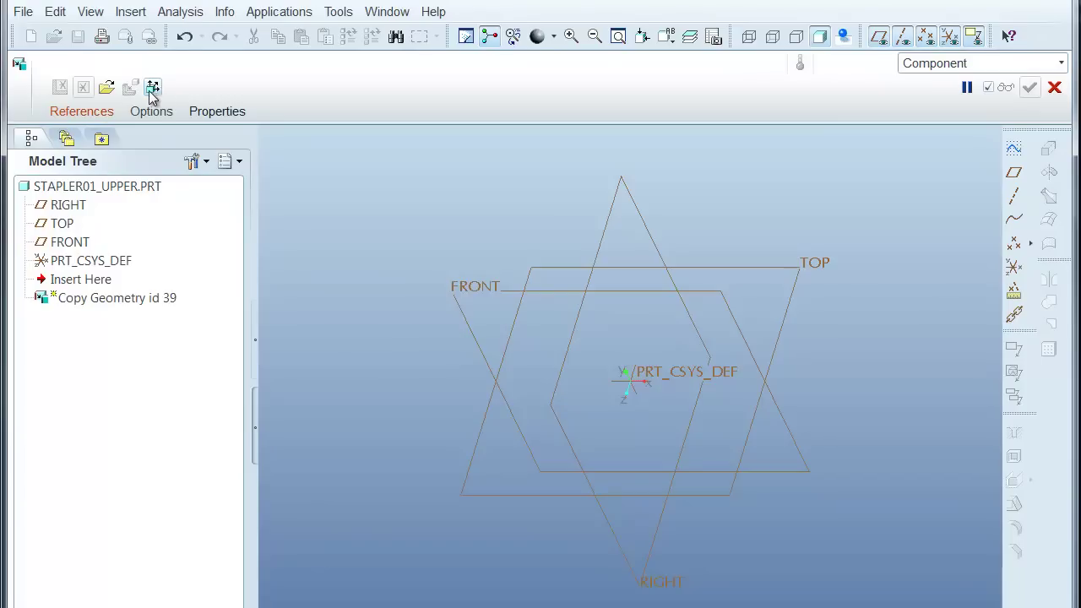
- Set the in-session stapler00.prt as the reference model for the copied geometry, using Default placement
click(99, 118)
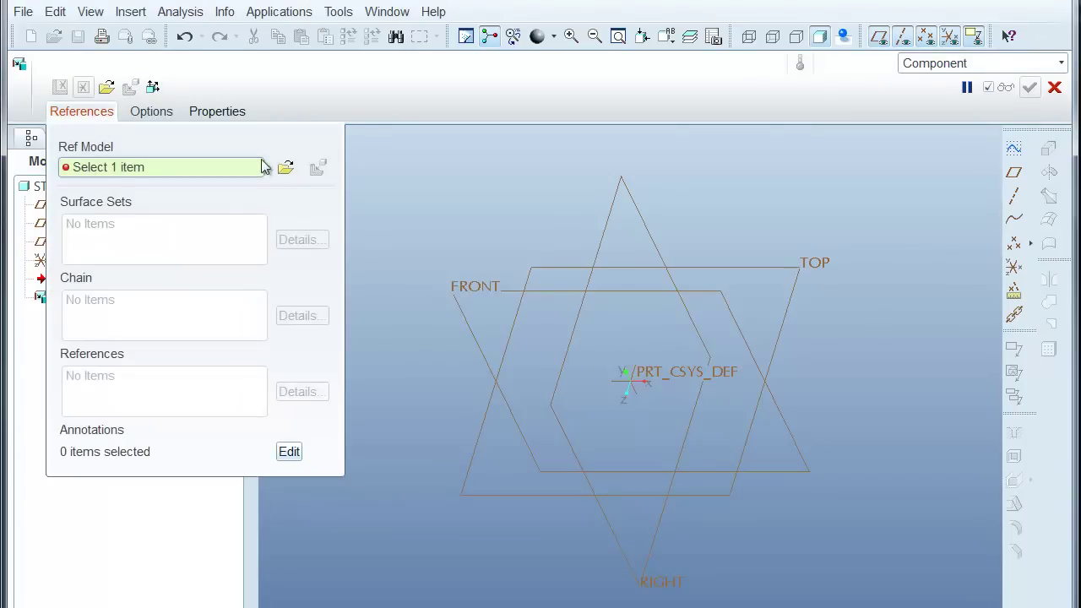
click(286, 166)
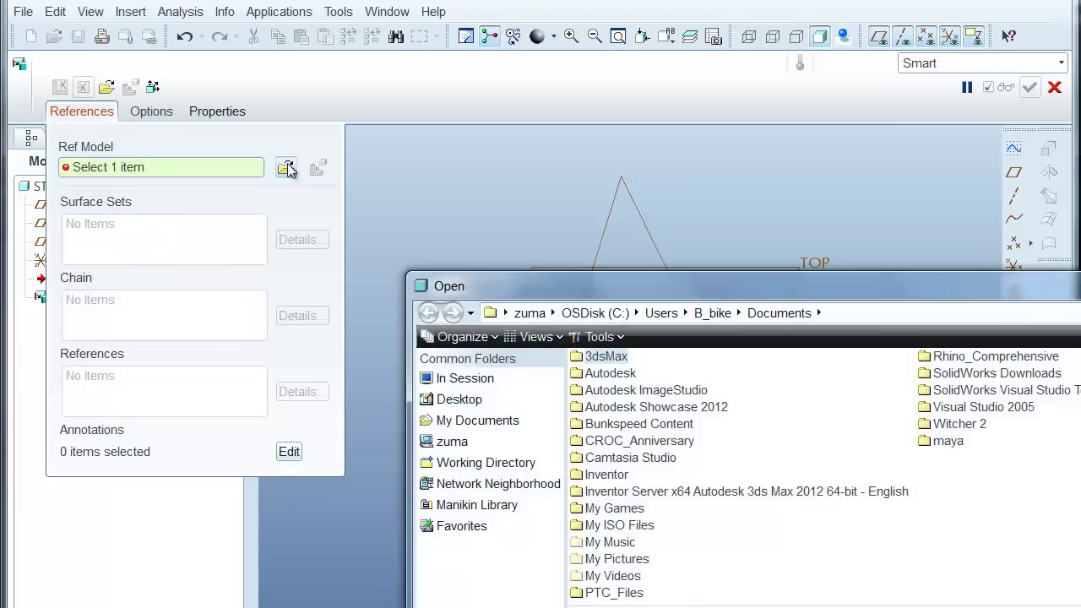
click(468, 384)
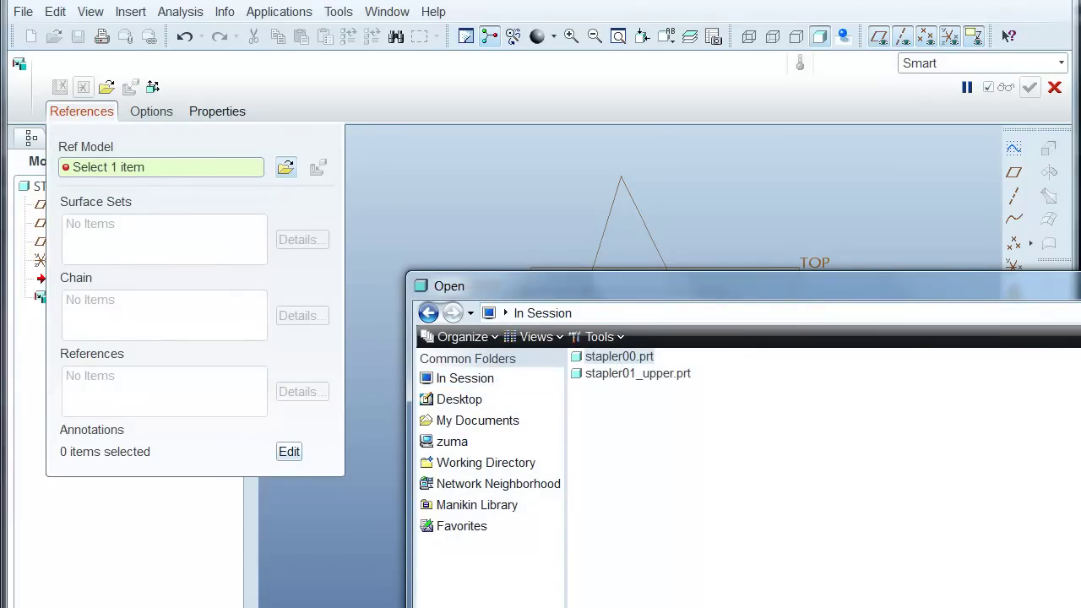
drag(932, 290, 780, 168)
click(846, 570)
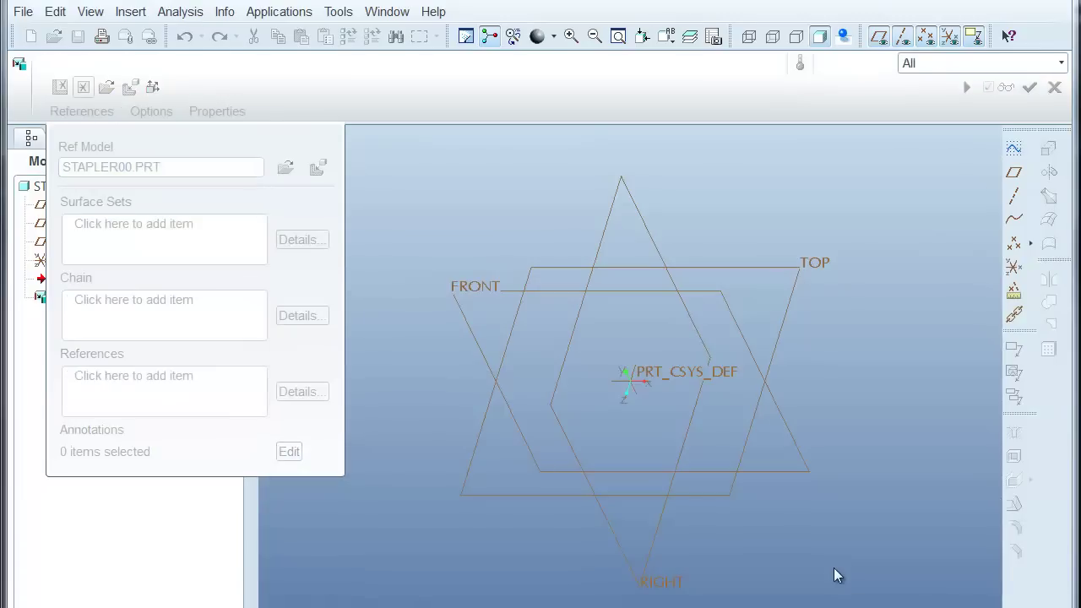
drag(949, 42, 900, 37)
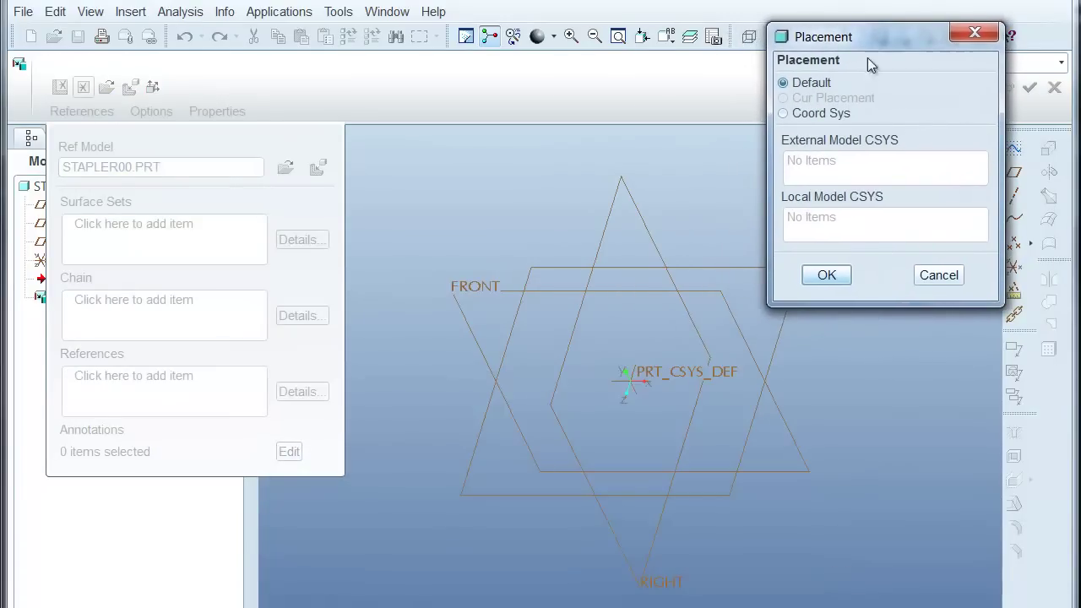
middle_click(688, 196)
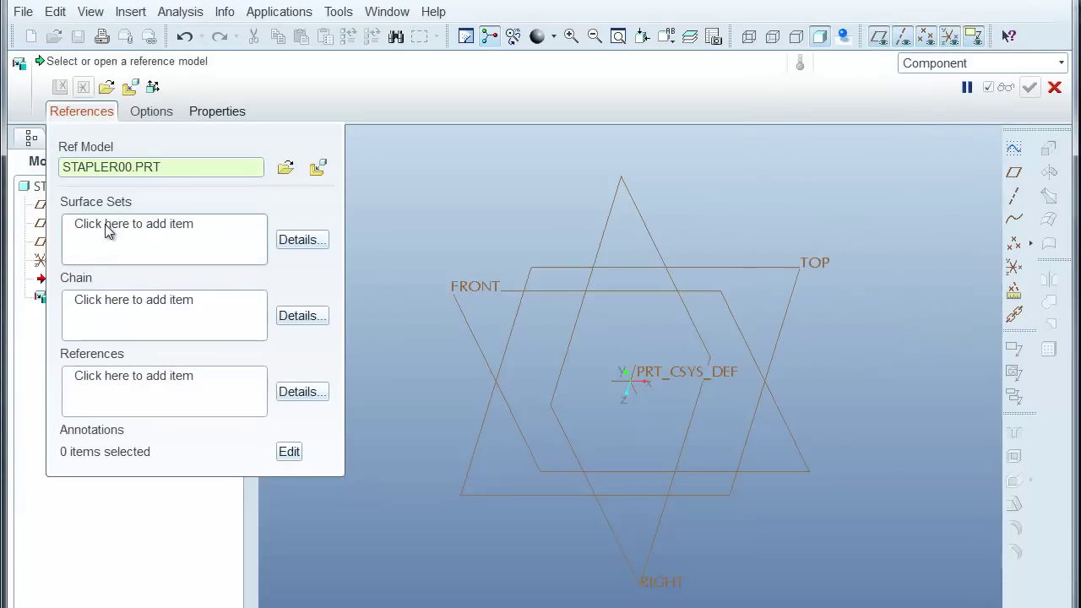
- Activate surface set selection for the copied geometry and enlarge the reference model's preview window
click(107, 228)
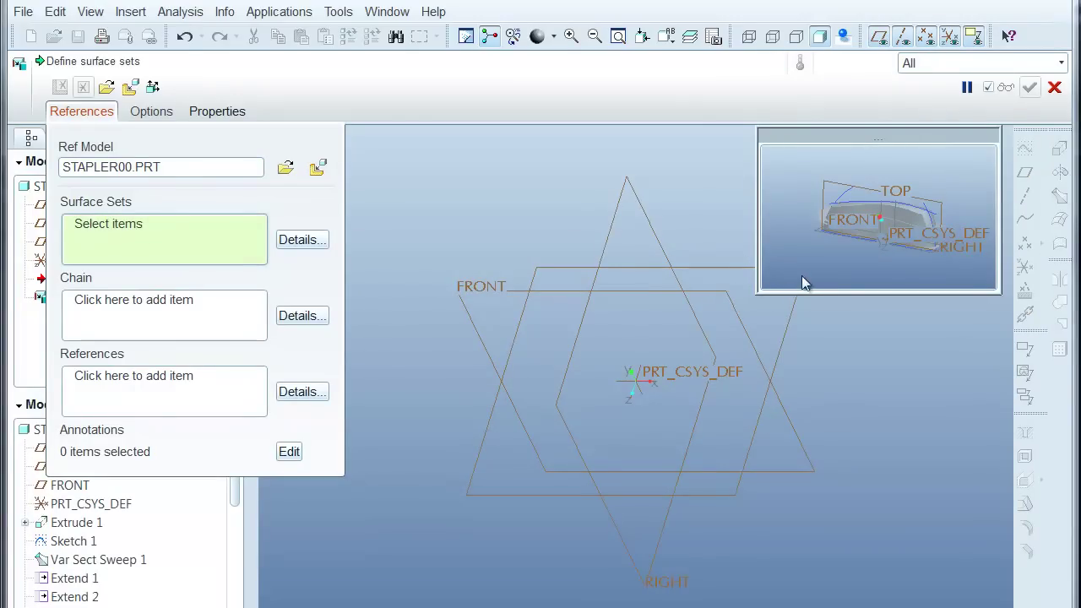
drag(757, 293, 741, 446)
drag(755, 366, 572, 363)
click(752, 287)
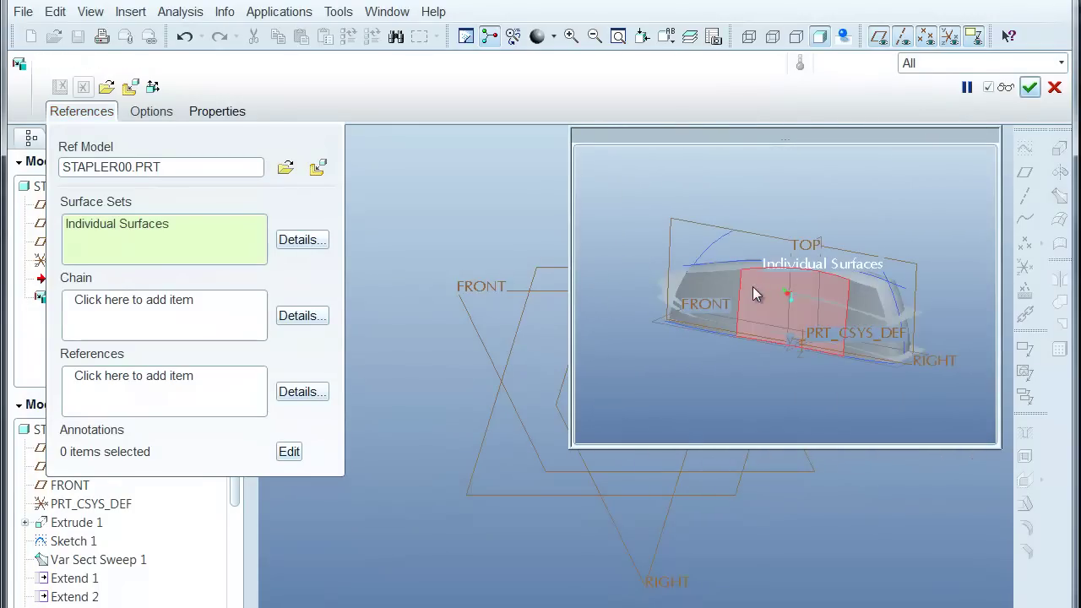
ctrl+click(701, 292)
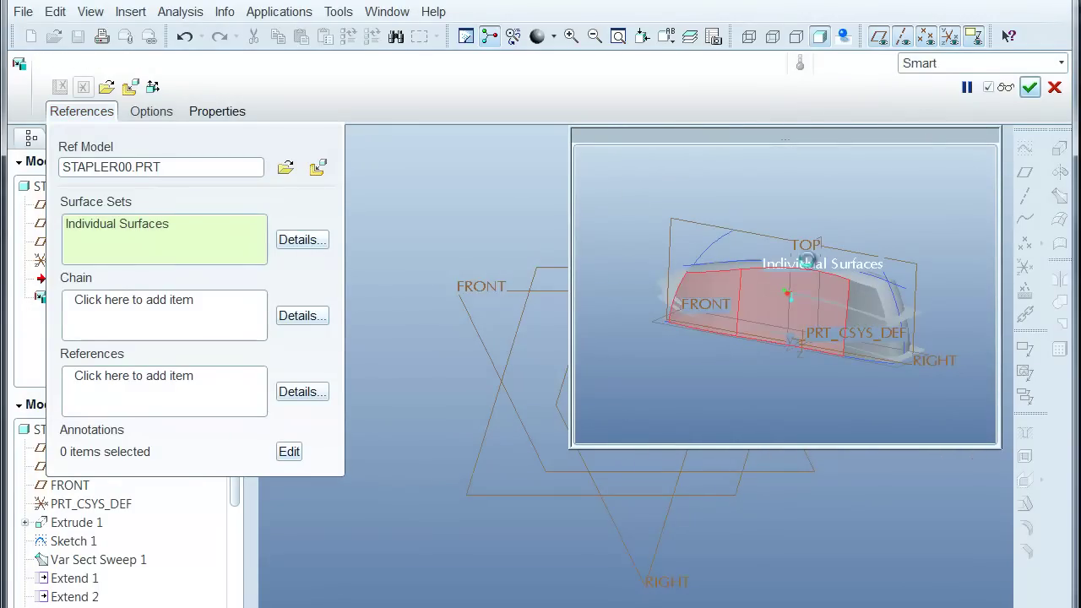
ctrl+click(856, 295)
- Pick a surface on the stapler body, extend the set to all Solid Surfaces, and complete the external copy geometry feature
click(722, 295)
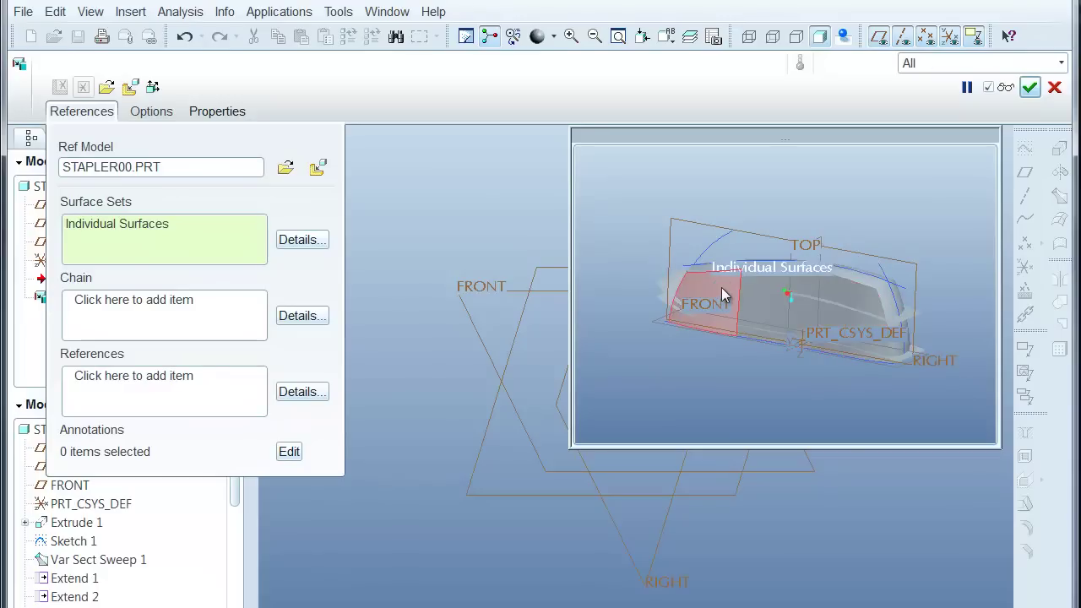
right_click(722, 295)
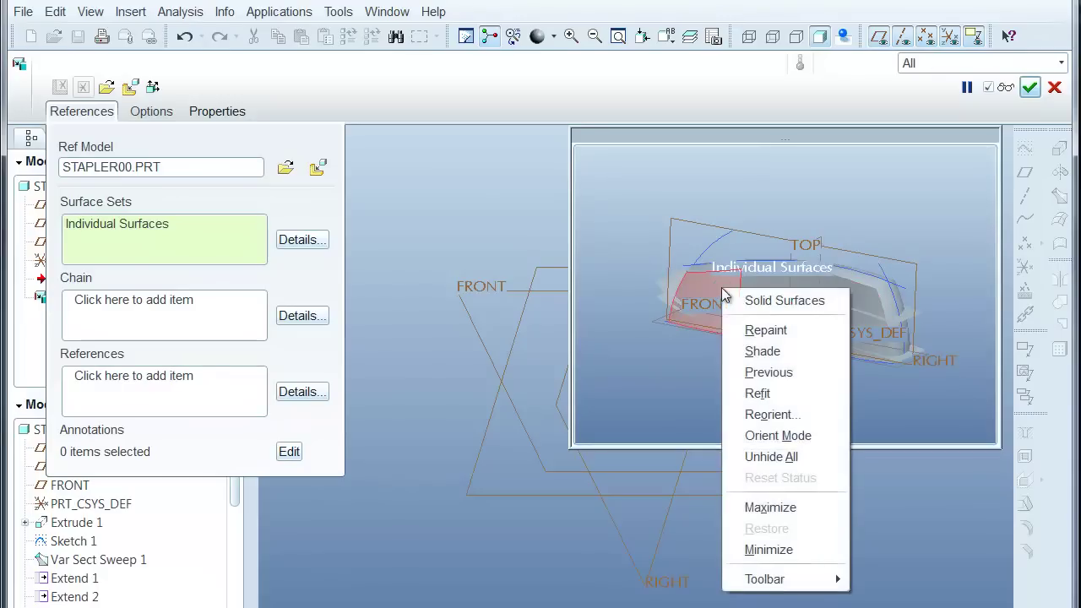
click(785, 302)
middle_click(773, 204)
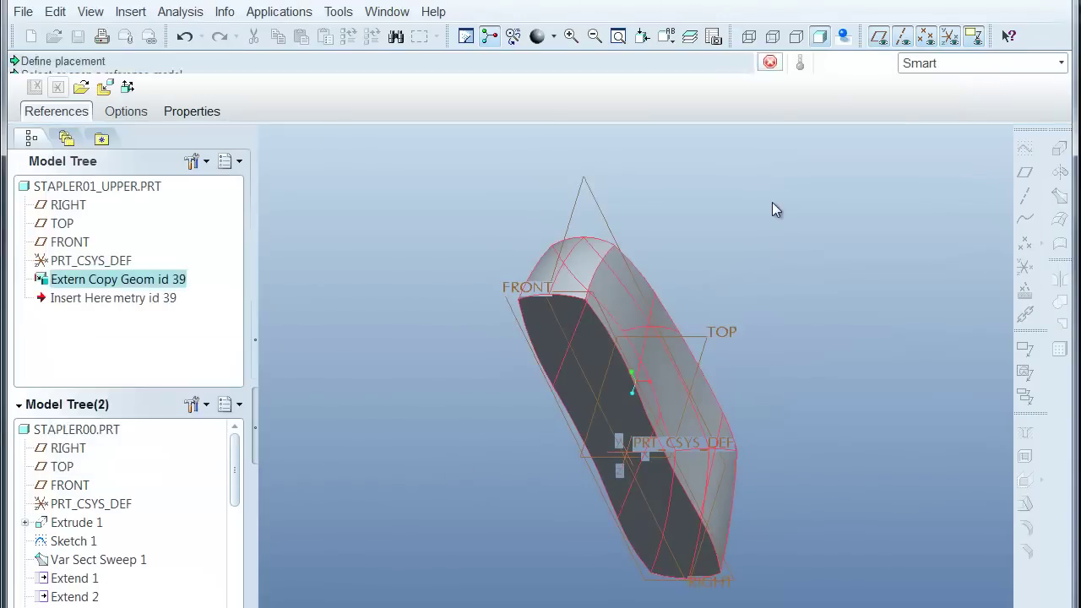
click(795, 202)
middle_drag(792, 211, 808, 288)
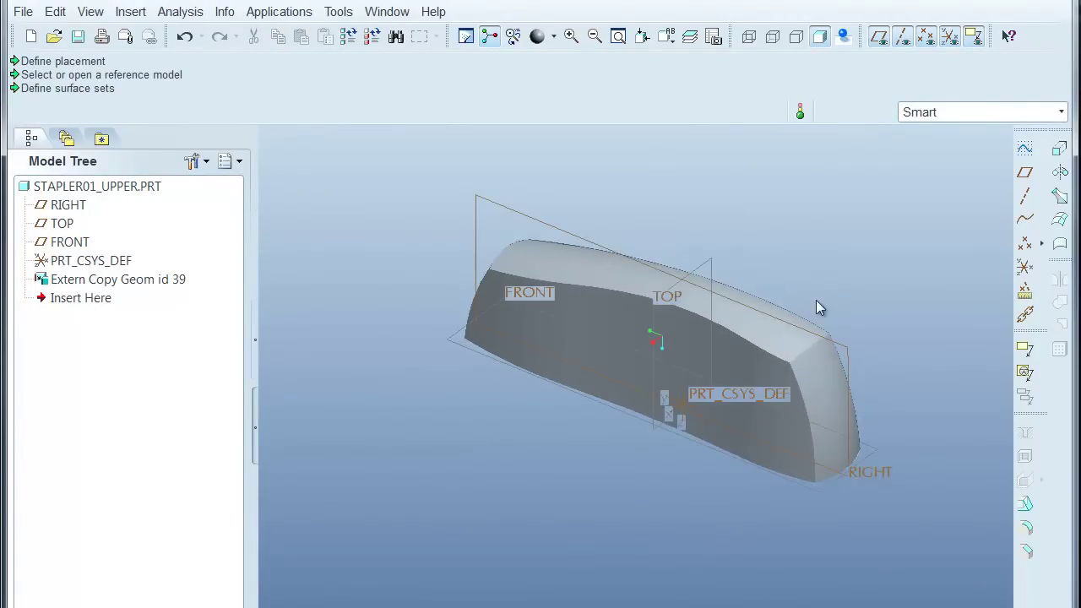
- Solidify the copied stapler quilt into a solid body
click(765, 380)
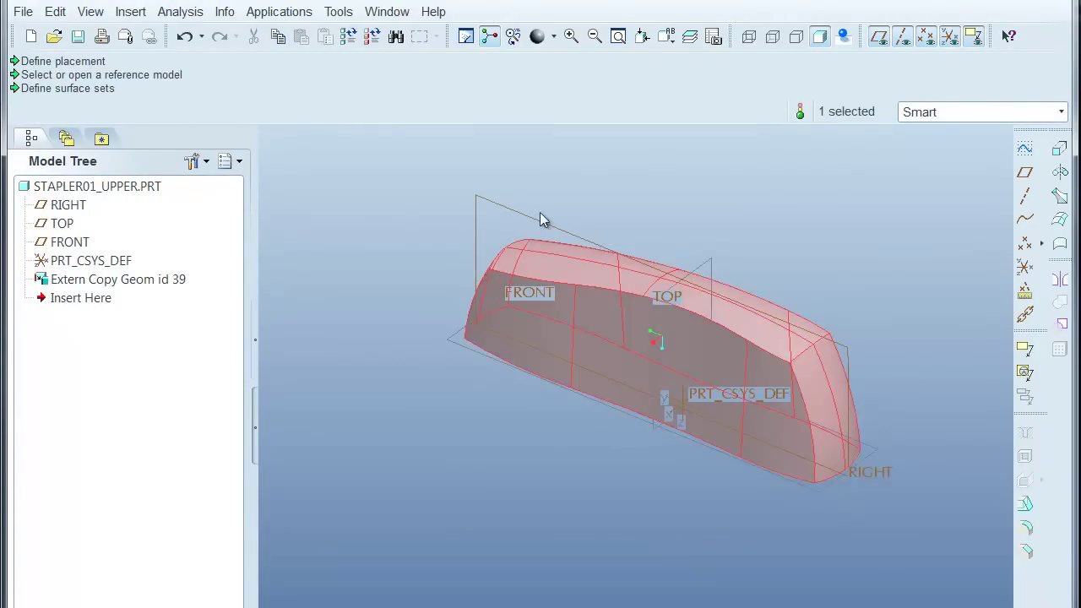
click(55, 12)
click(151, 514)
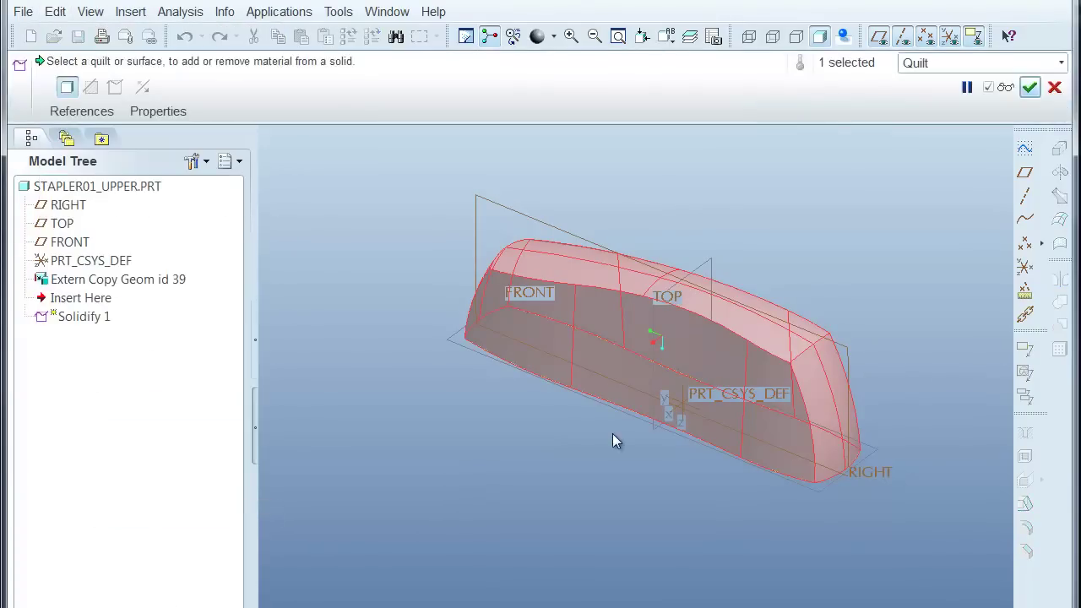
middle_click(612, 434)
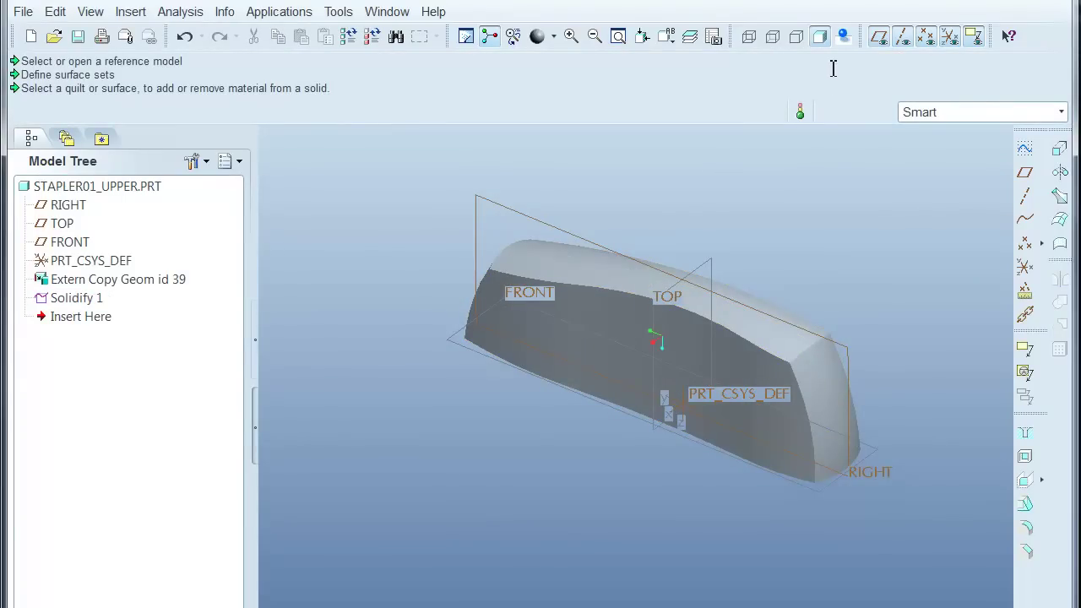
- Start a second Copy Geometry feature not limited to published geometry, referencing the in-session stapler00.prt with Default placement
middle_drag(801, 285, 811, 269)
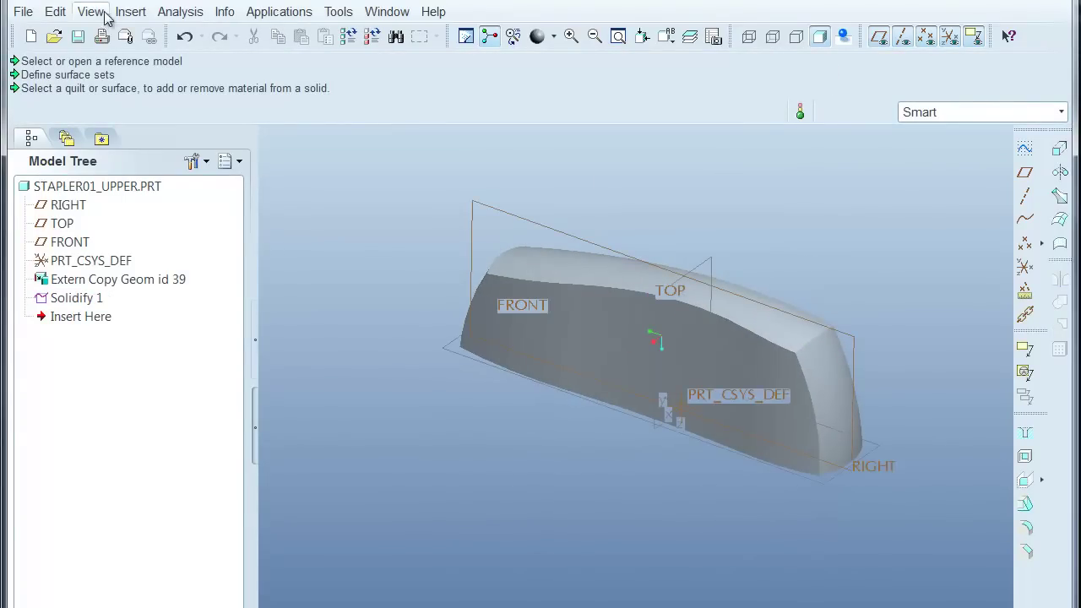
click(131, 12)
mouse_move(193, 591)
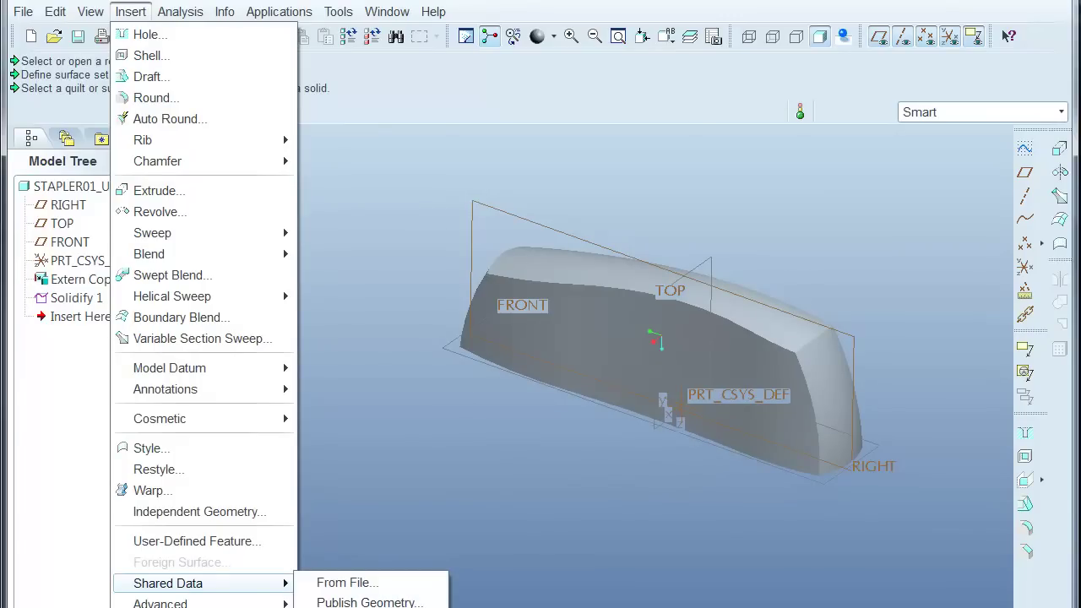
click(355, 607)
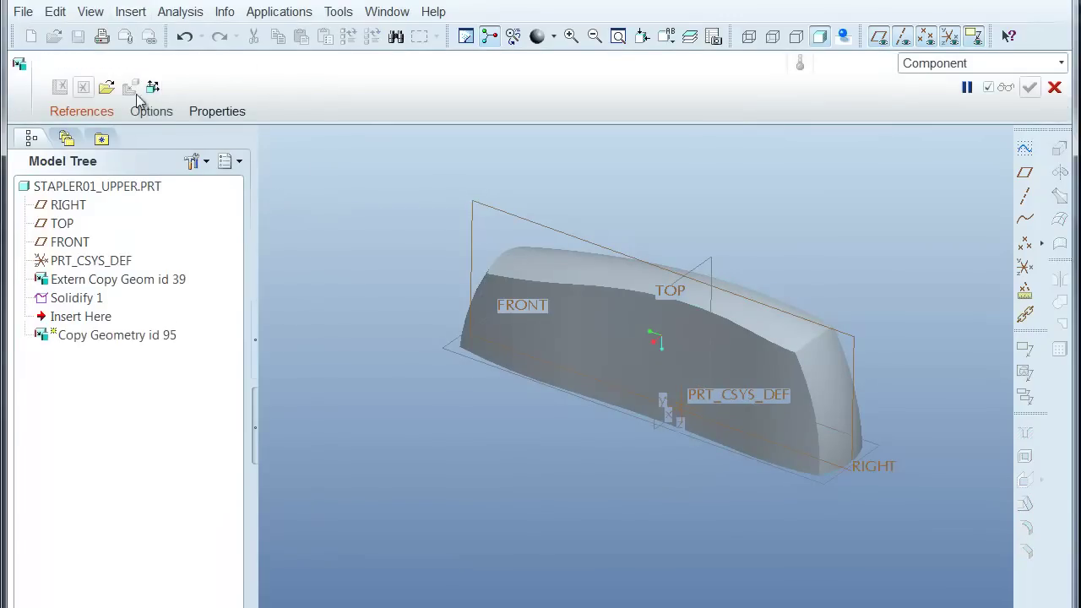
click(108, 113)
click(286, 167)
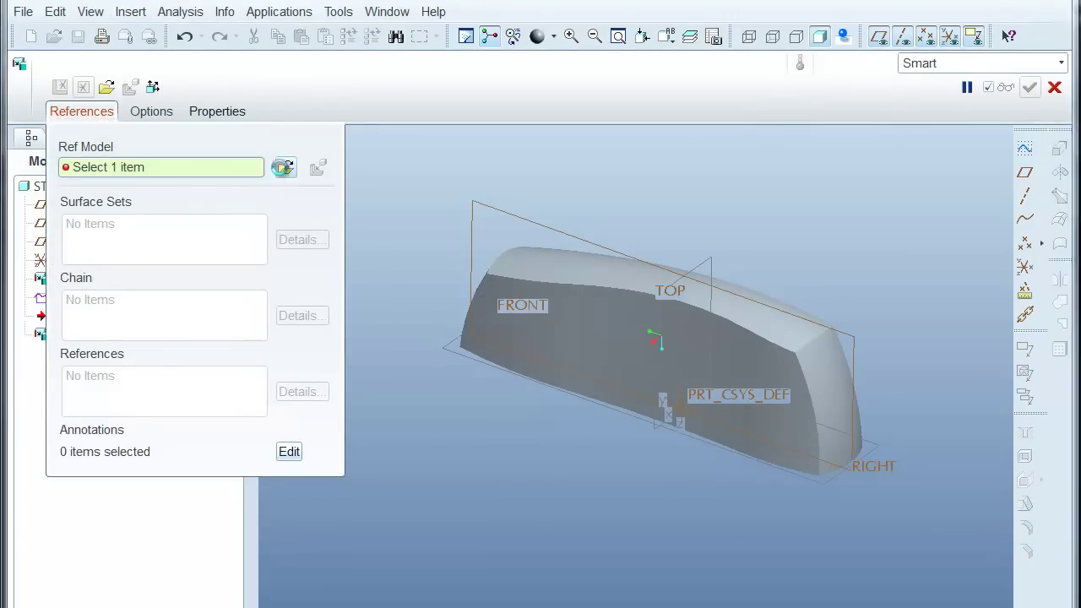
click(313, 256)
double_click(505, 239)
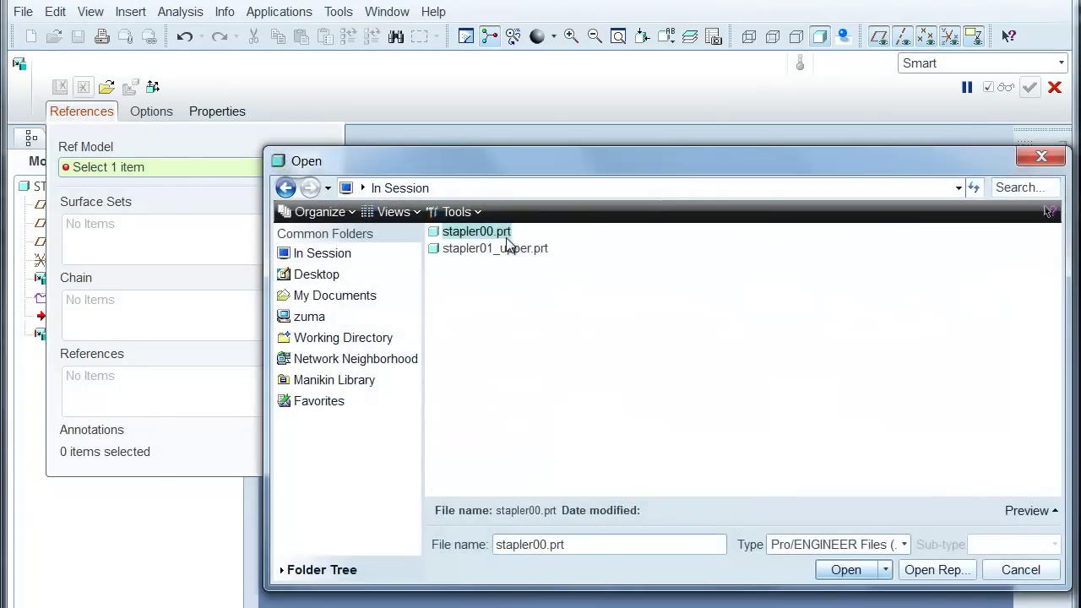
key(Return)
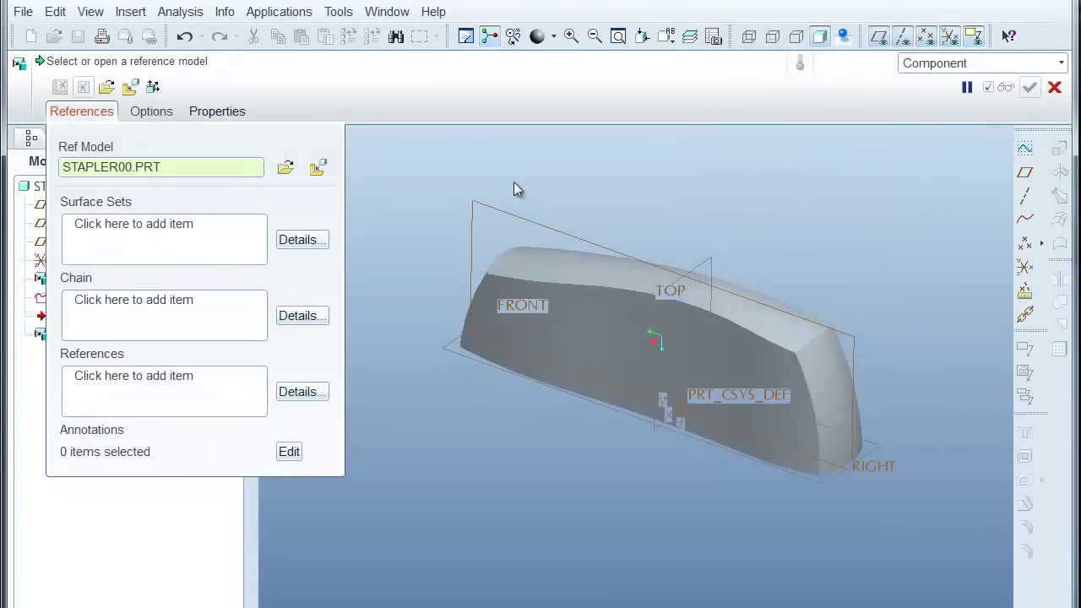
- Copy the wavy upper parting surface from the stapler00 reference model and complete the external copy geometry feature
click(103, 225)
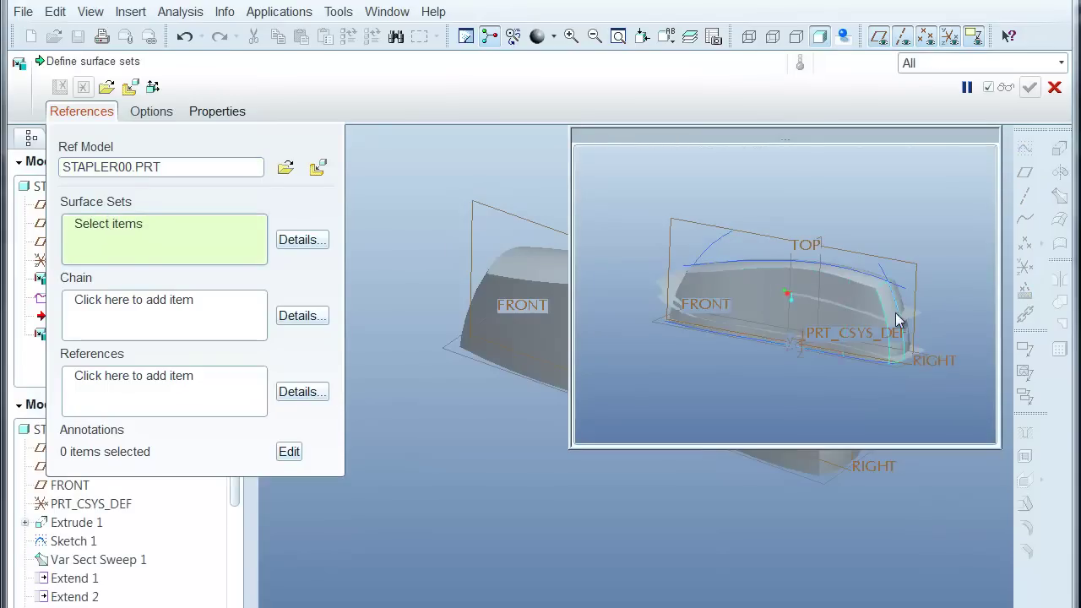
scroll(896, 312, up, 3)
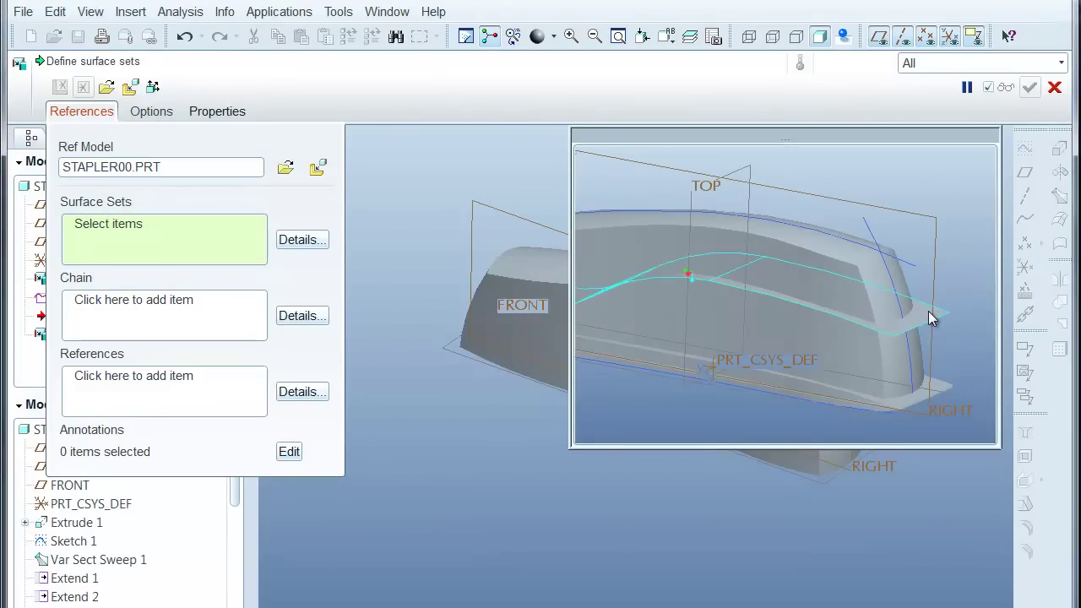
click(933, 319)
middle_click(953, 311)
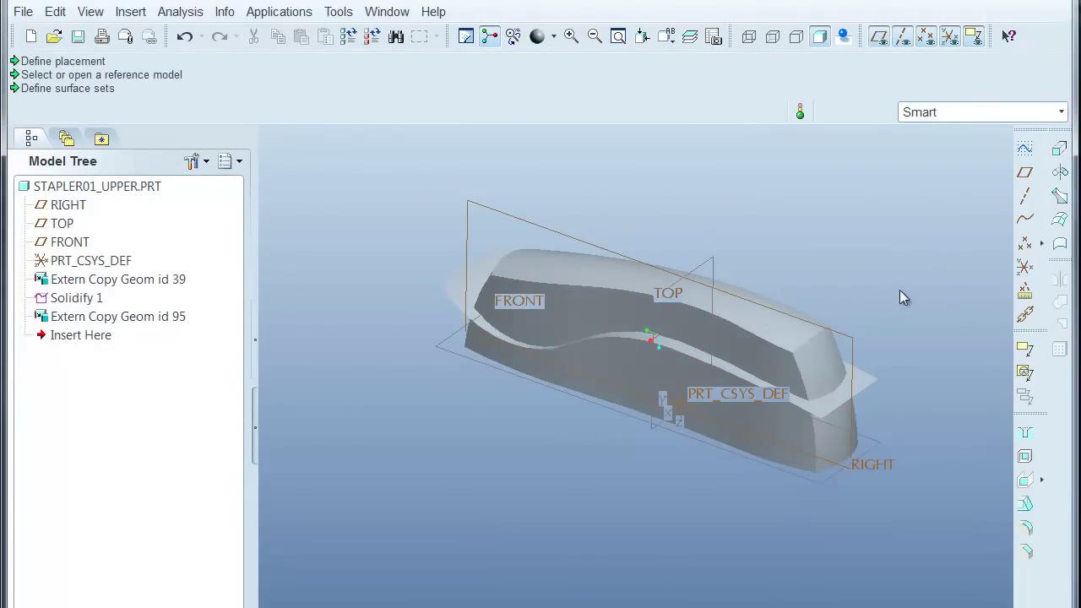
- Solidify with the copied wavy surface as a material-removing cut, flipping the direction so the stapler's upper portion is kept
click(478, 288)
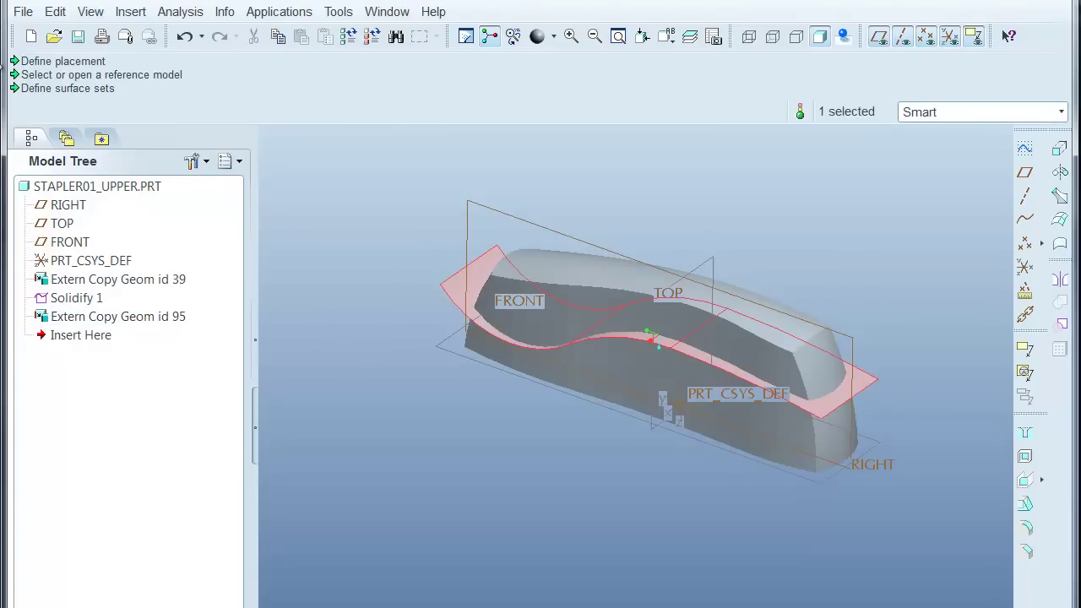
click(55, 12)
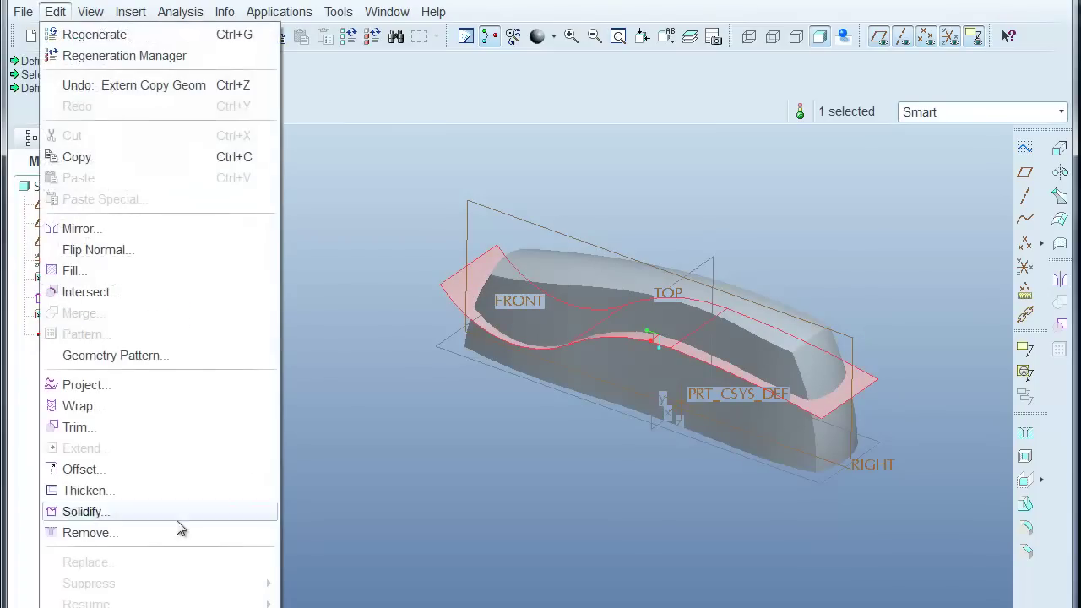
click(82, 515)
click(91, 87)
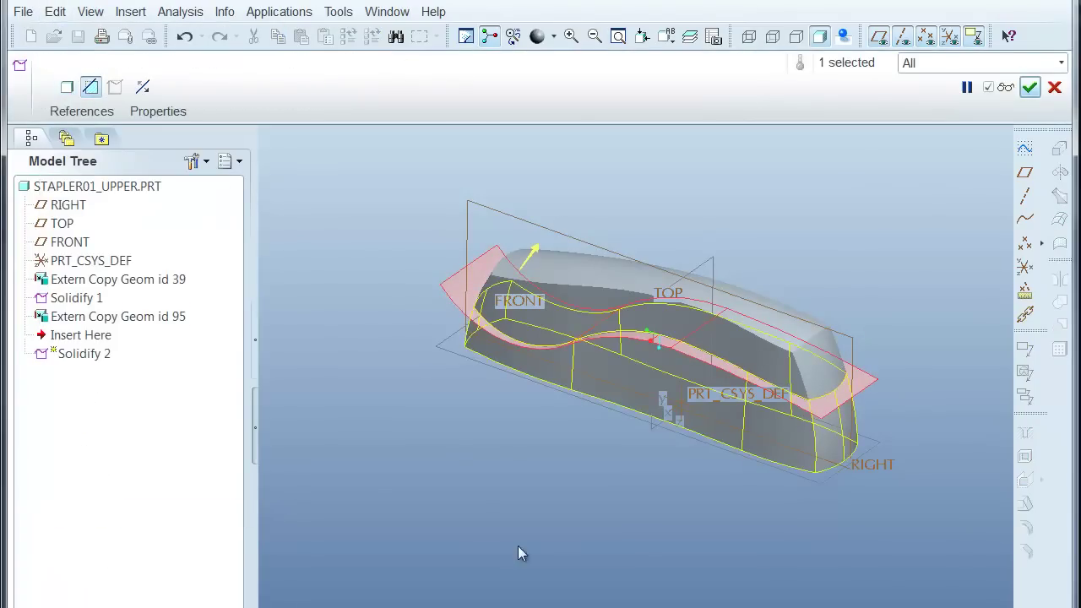
click(536, 248)
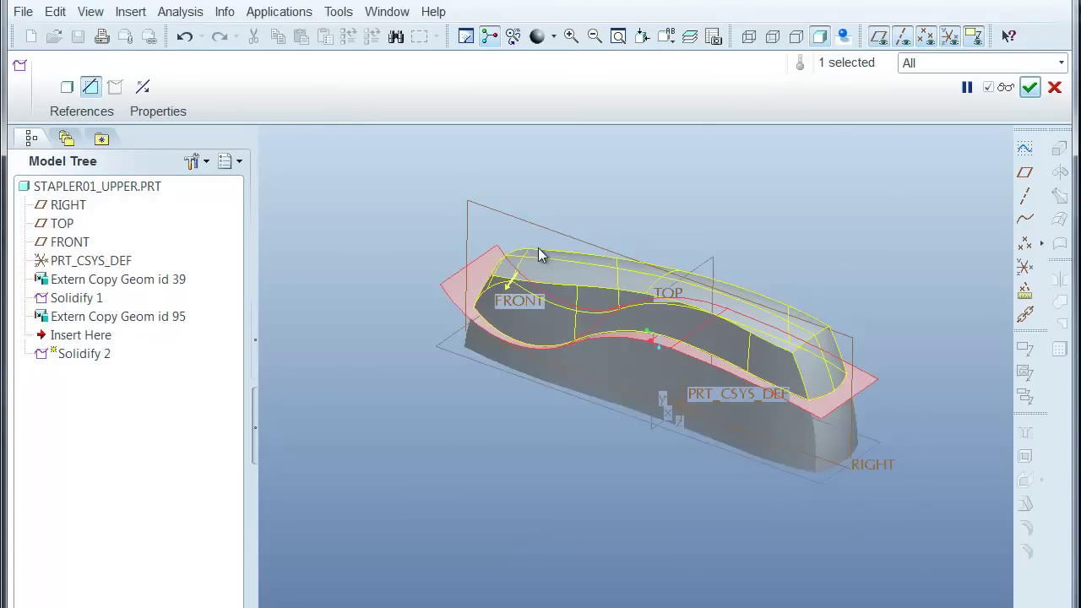
middle_click(591, 180)
- Move the feature insertion point to just before the Solidify 2 cut and turn the model to expose its flat underside
middle_drag(700, 185, 853, 229)
drag(74, 339, 67, 319)
middle_drag(529, 493, 305, 454)
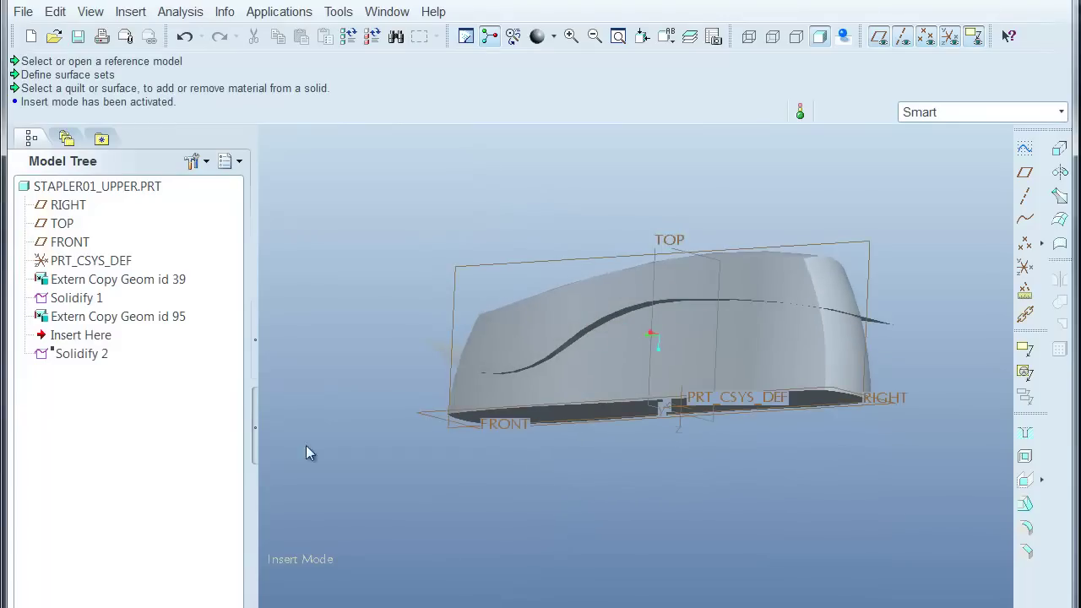
middle_drag(347, 532, 434, 470)
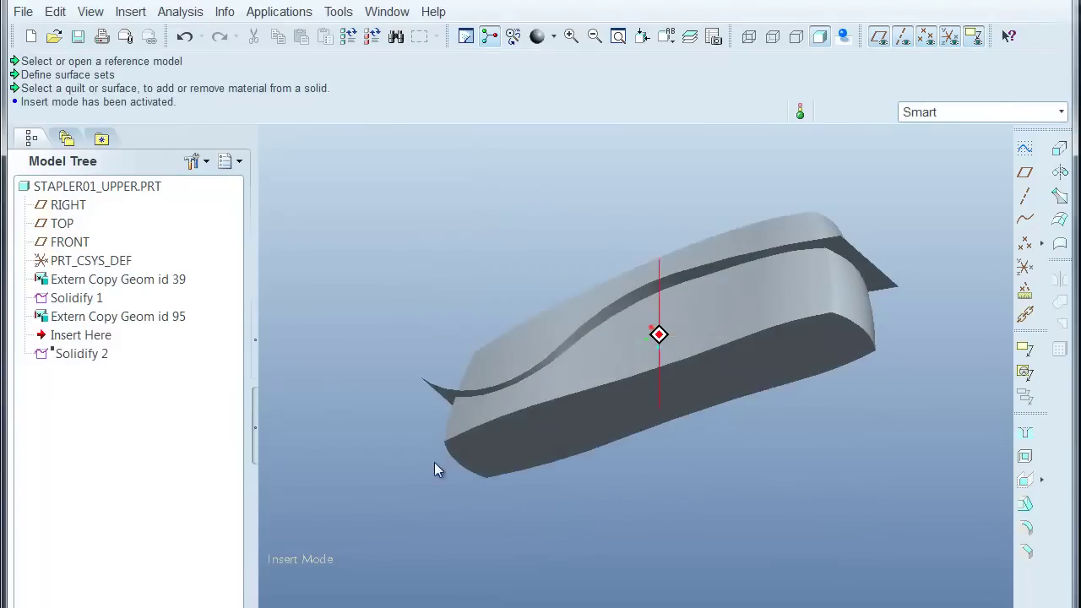
- Shell the stapler body with its flat bottom face removed, and return the insertion point to after the Solidify 2 cut
click(557, 423)
click(551, 426)
click(548, 428)
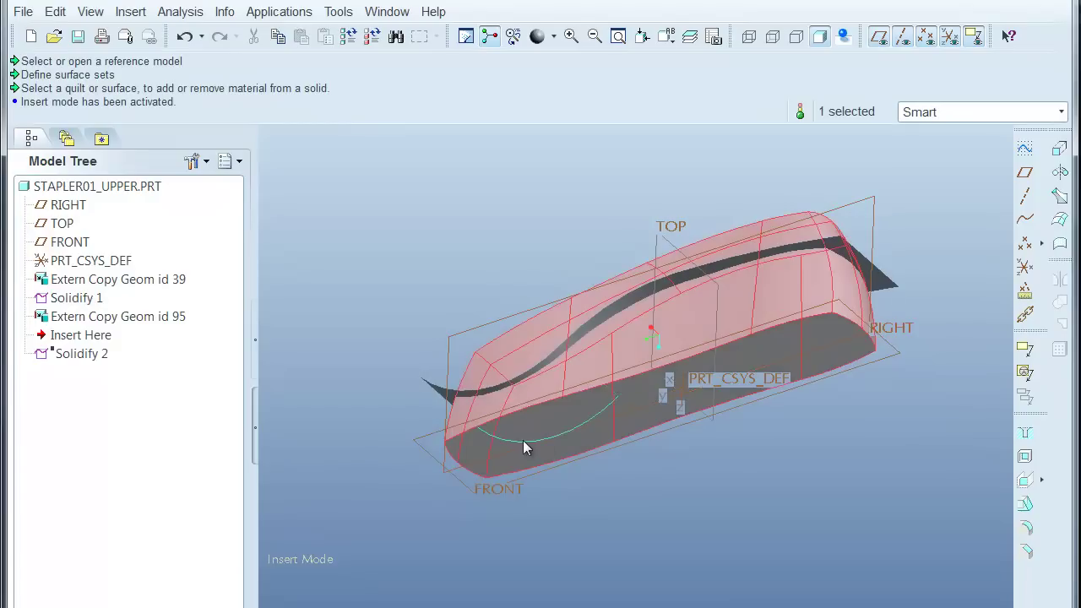
click(515, 452)
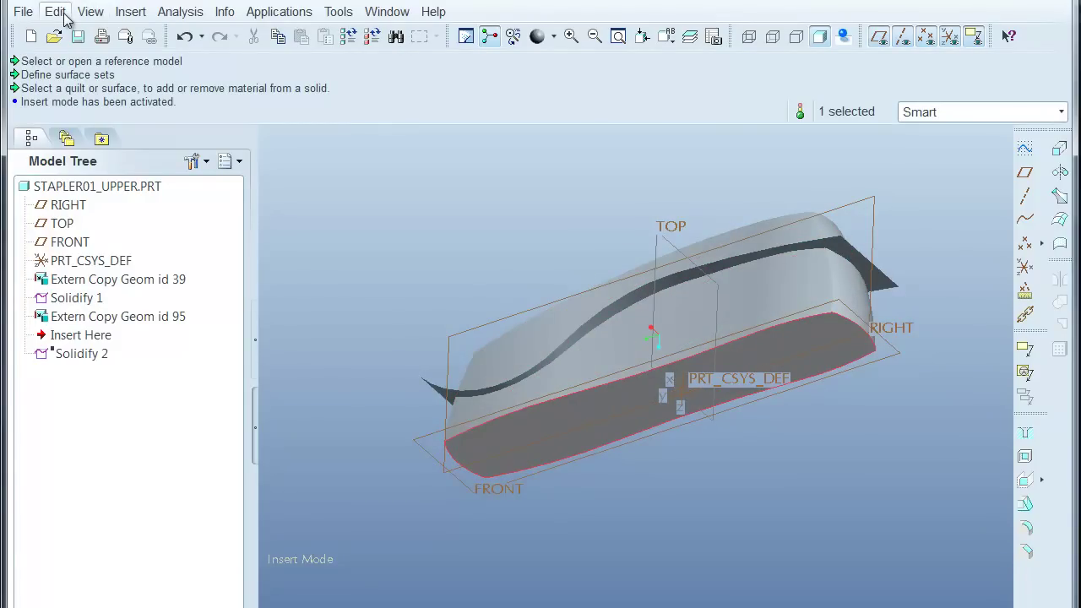
click(1025, 457)
middle_click(870, 501)
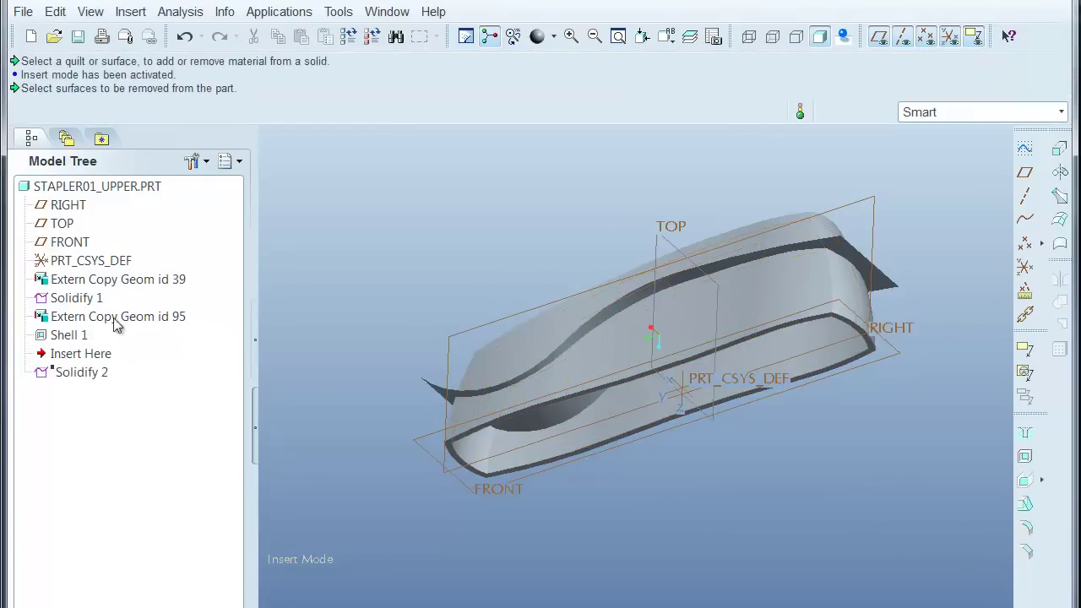
middle_drag(405, 232, 608, 569)
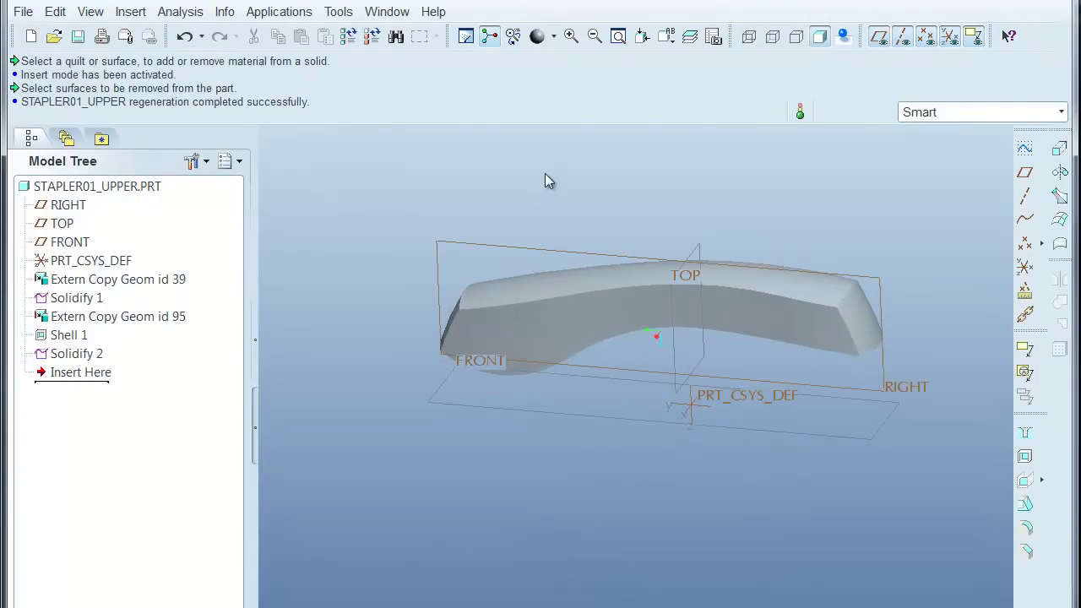
- Create a new solid part named stapler02_lower using the default template
click(22, 12)
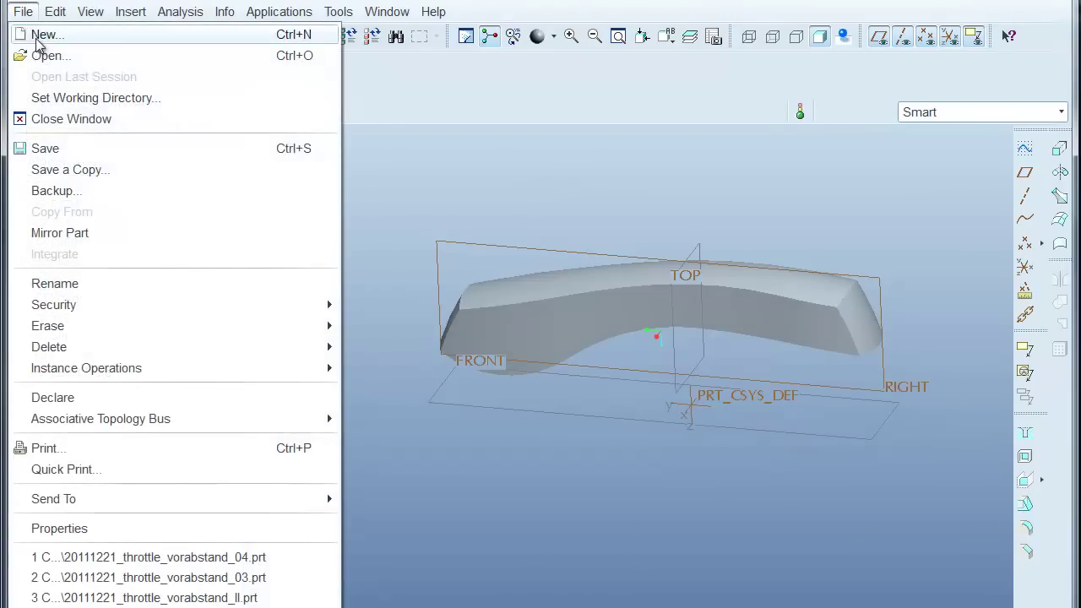
click(42, 35)
text(stap)
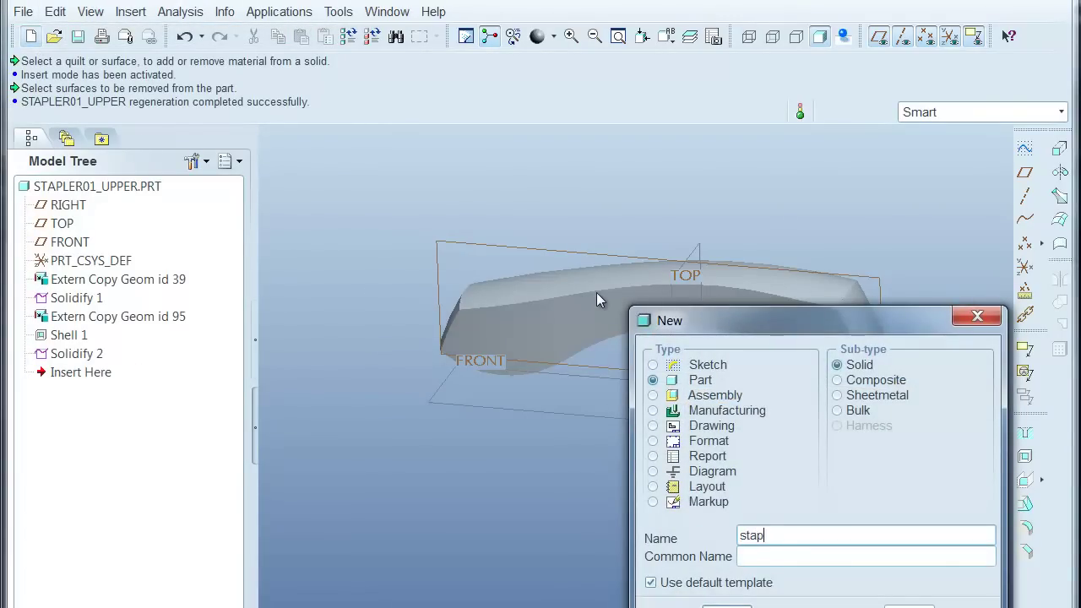
text(ler02_lower)
key(Return)
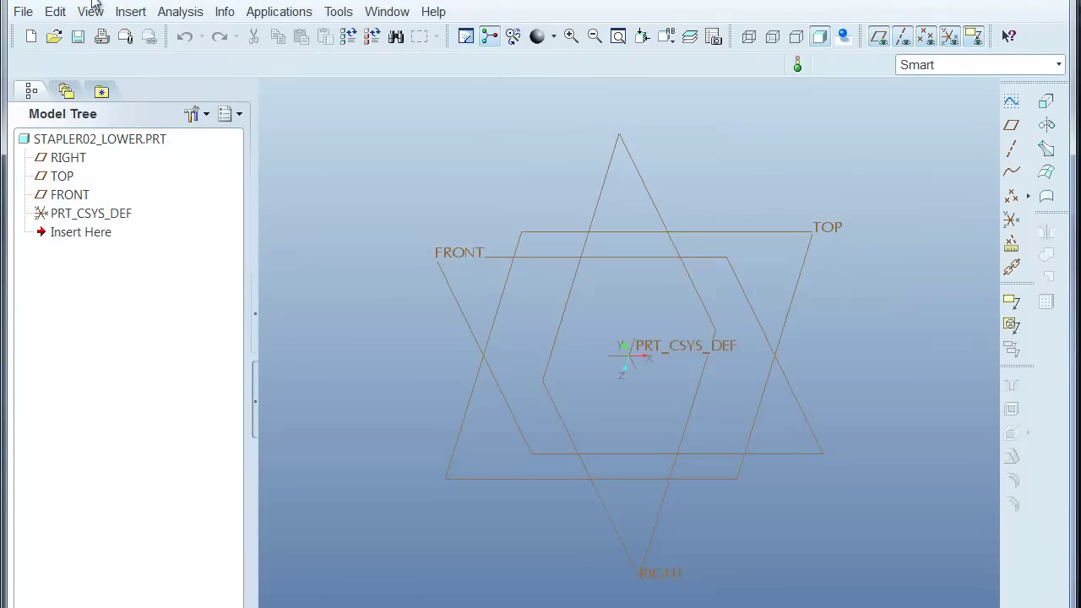
- Start a Copy Geometry feature in the lower part, not limited to published geometry, referencing the in-session stapler00.prt with Default placement
click(129, 12)
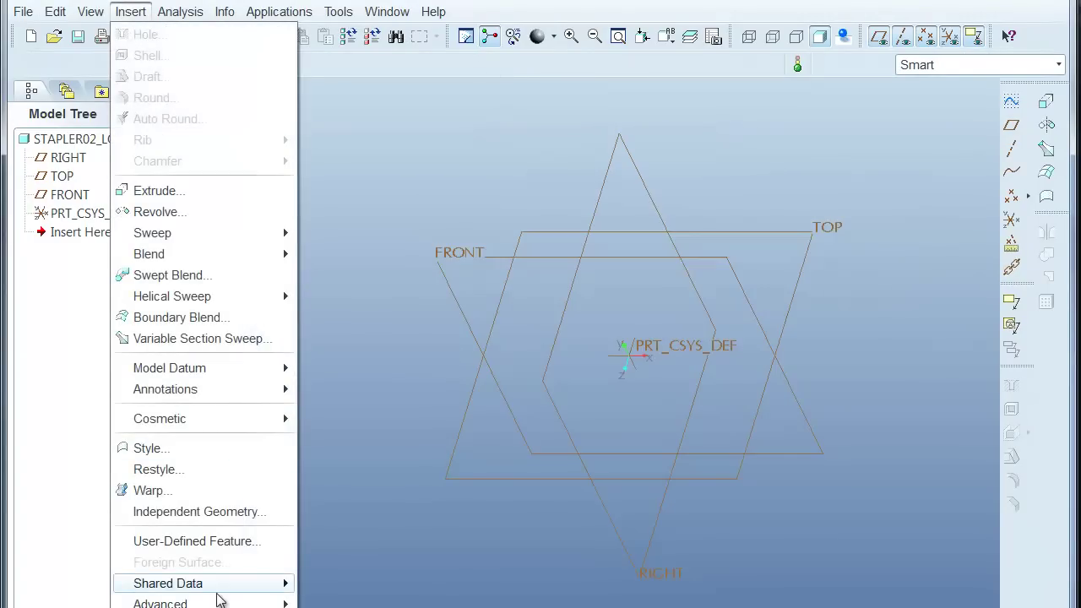
mouse_move(211, 584)
click(342, 583)
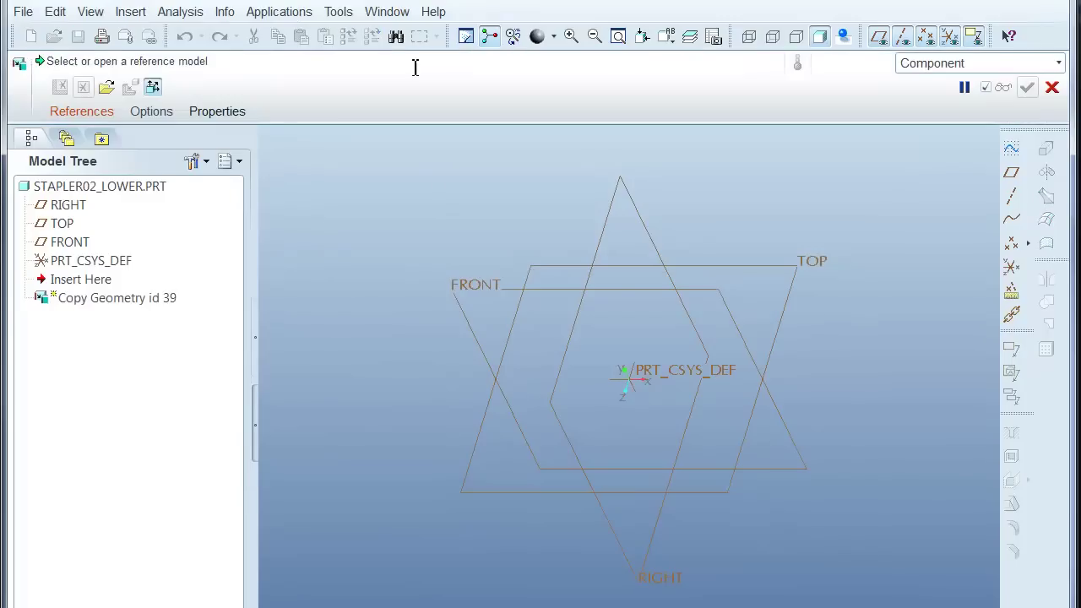
click(82, 110)
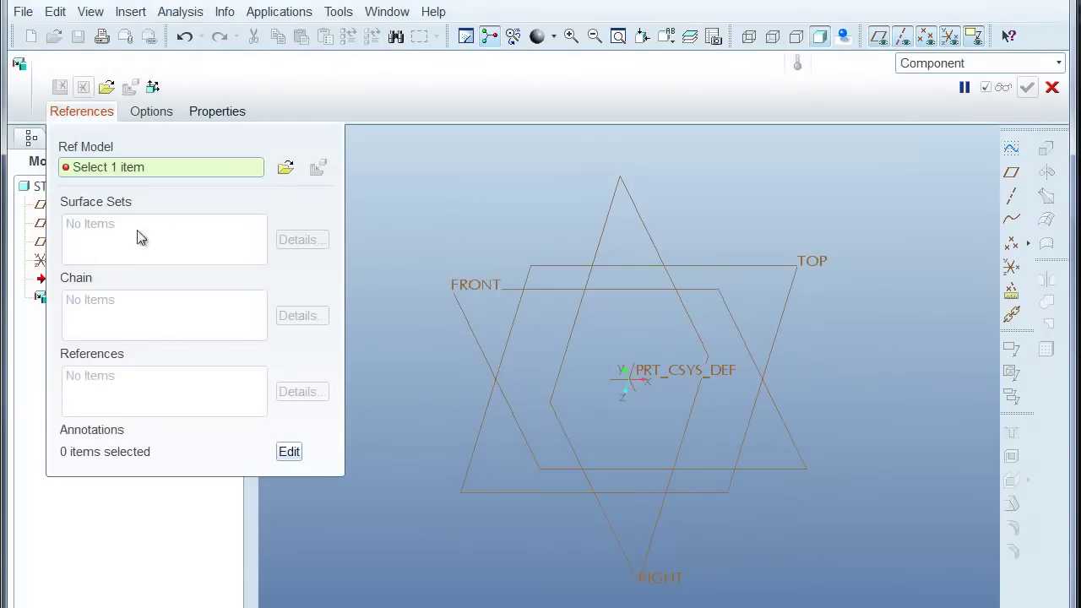
click(286, 168)
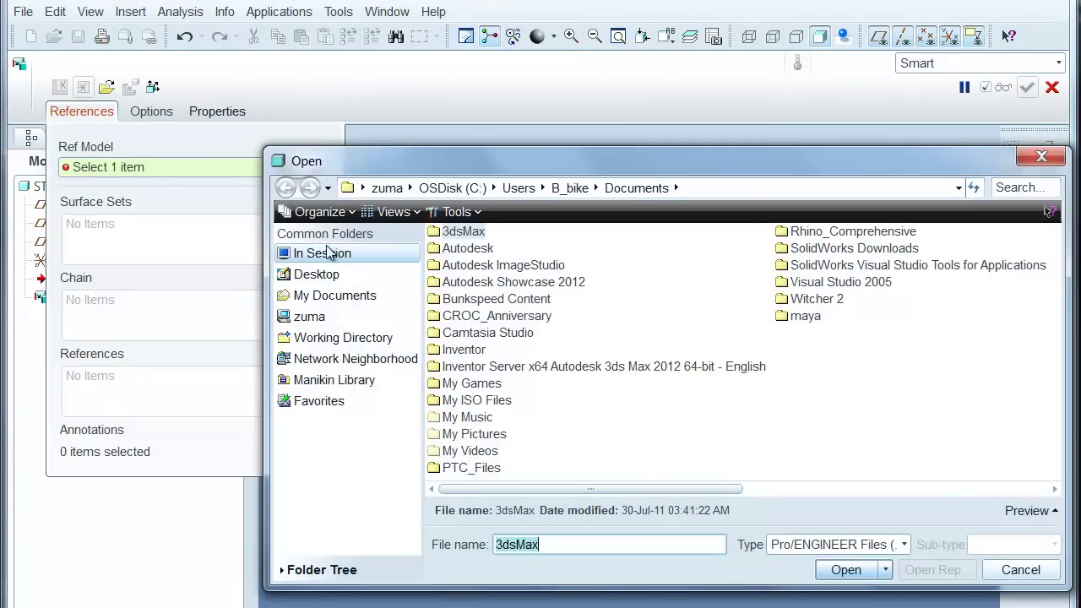
click(322, 255)
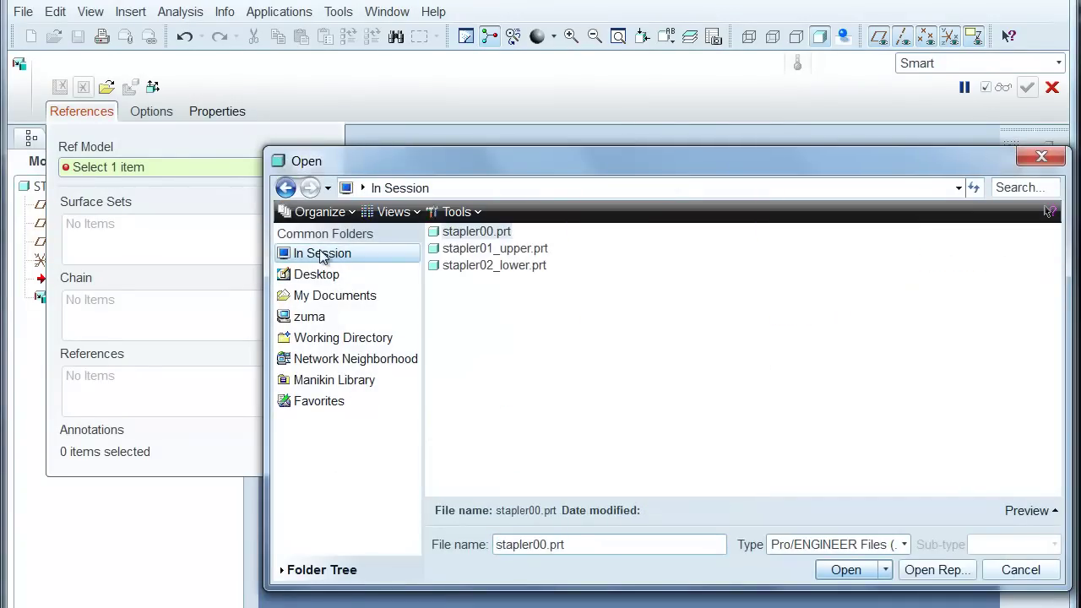
double_click(481, 234)
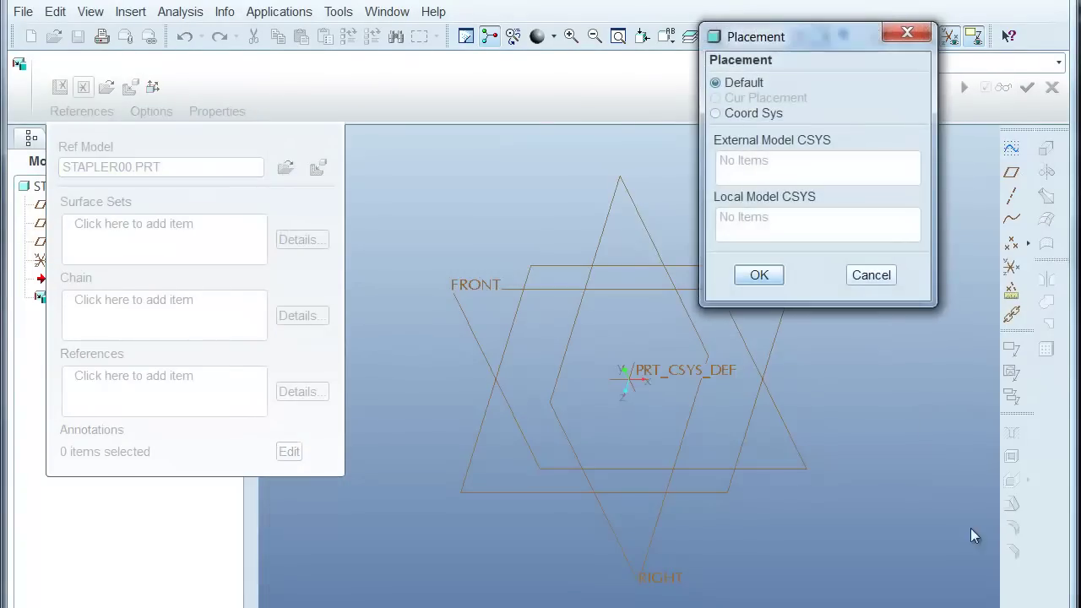
click(756, 272)
- Pick a side surface of the reference stapler, extend the set to all Solid Surfaces, and complete the lower part's copy geometry feature
click(94, 241)
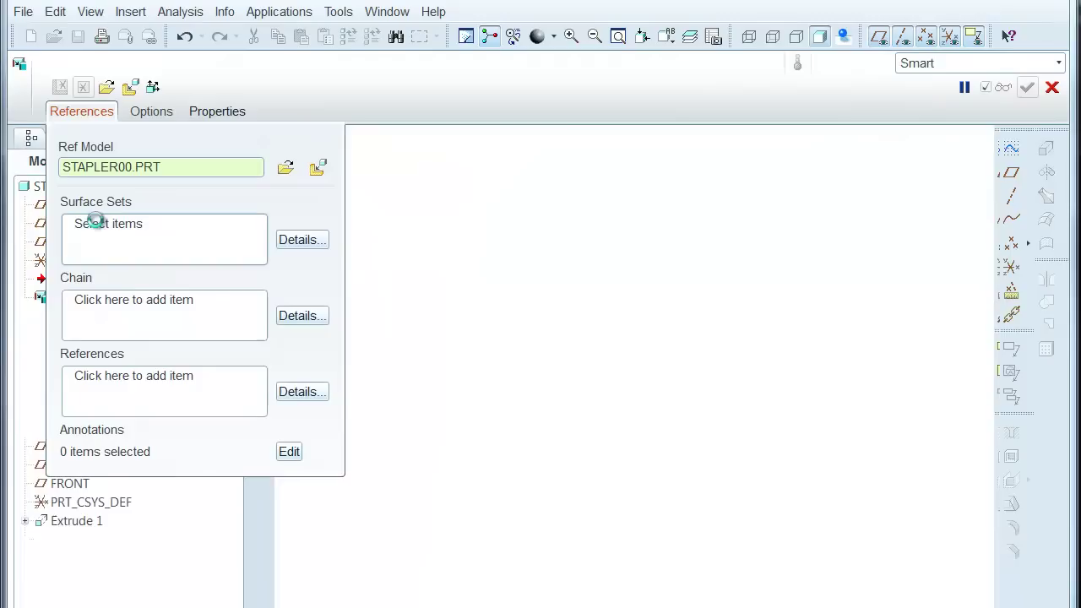
click(738, 279)
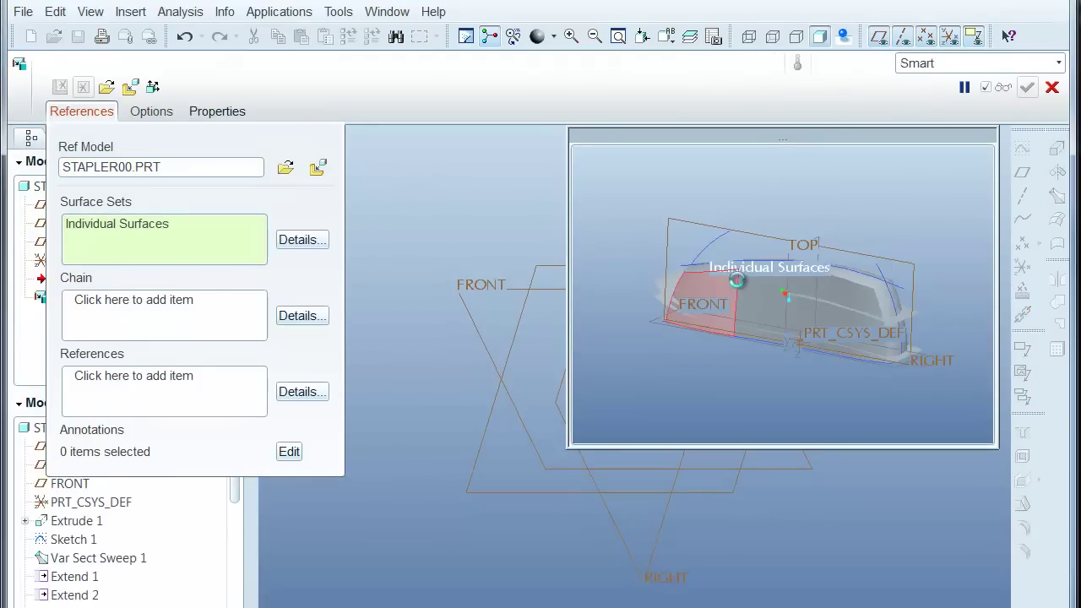
right_click(738, 280)
click(765, 293)
middle_click(744, 175)
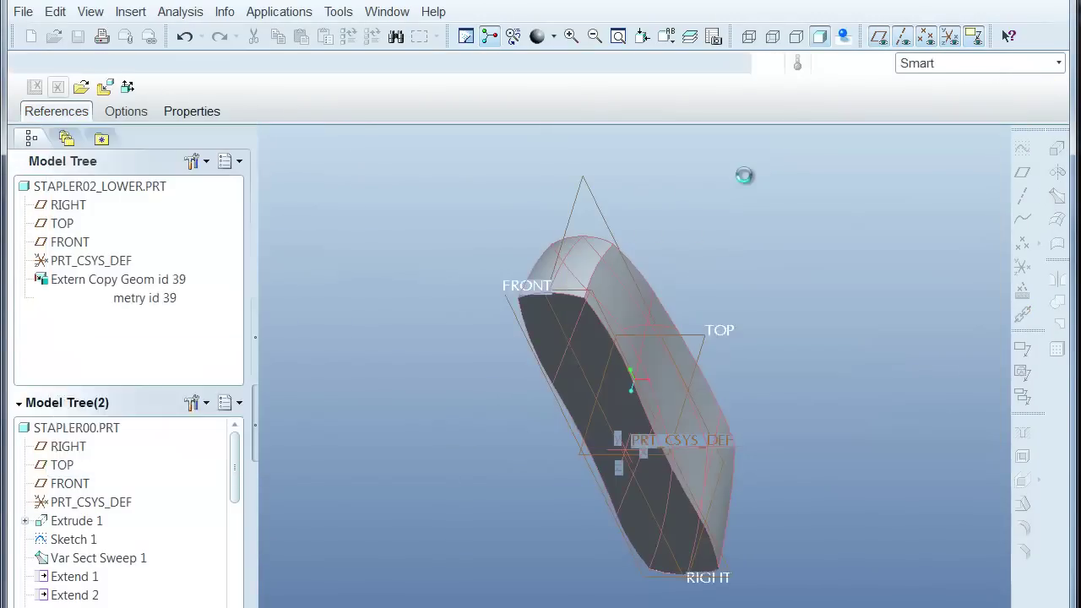
click(810, 323)
middle_drag(810, 323, 340, 265)
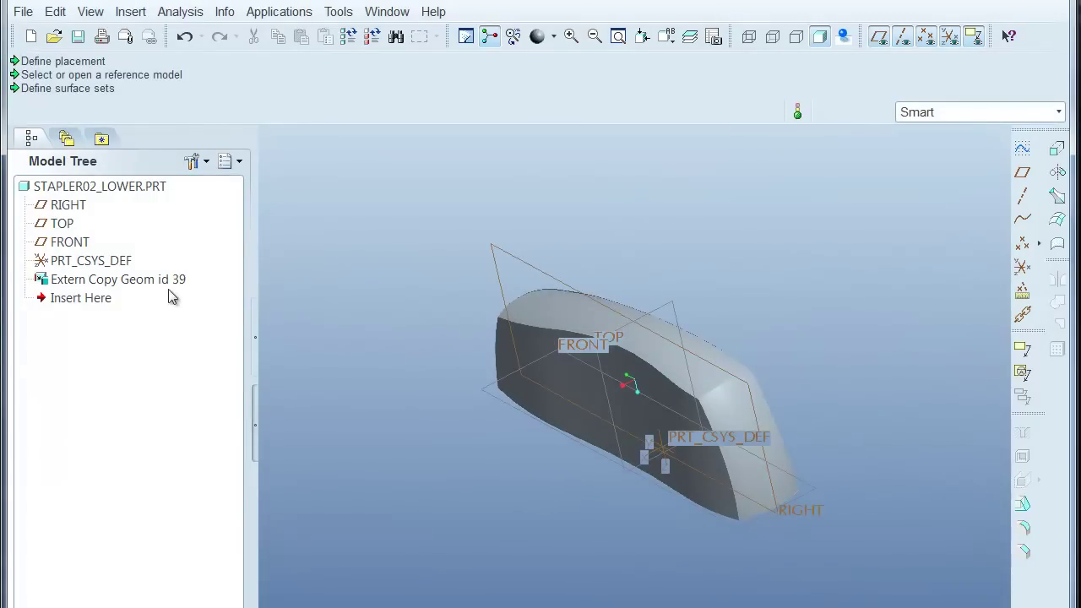
click(592, 397)
middle_drag(577, 390, 433, 401)
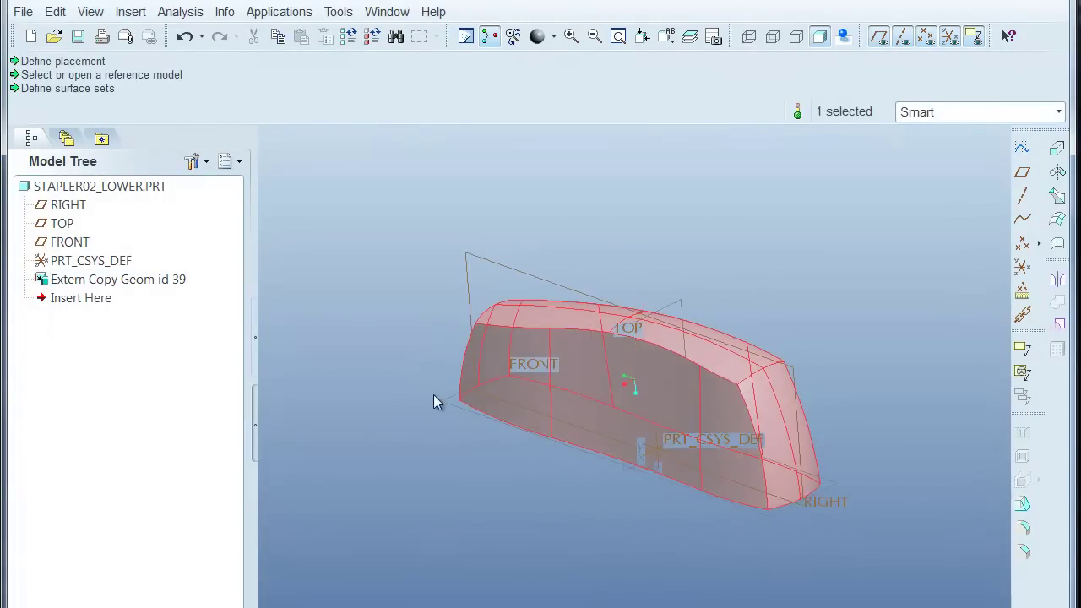
click(631, 220)
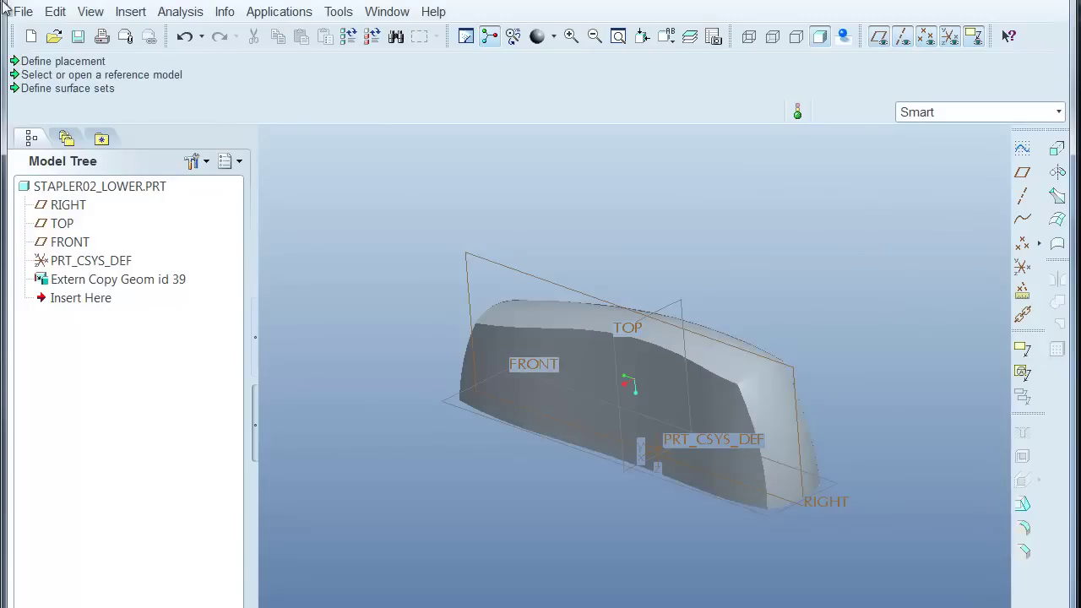
- Start the lower part's second Copy Geometry feature without the published-geometry limit, using in-session stapler00.prt and Default placement
click(131, 11)
mouse_move(199, 589)
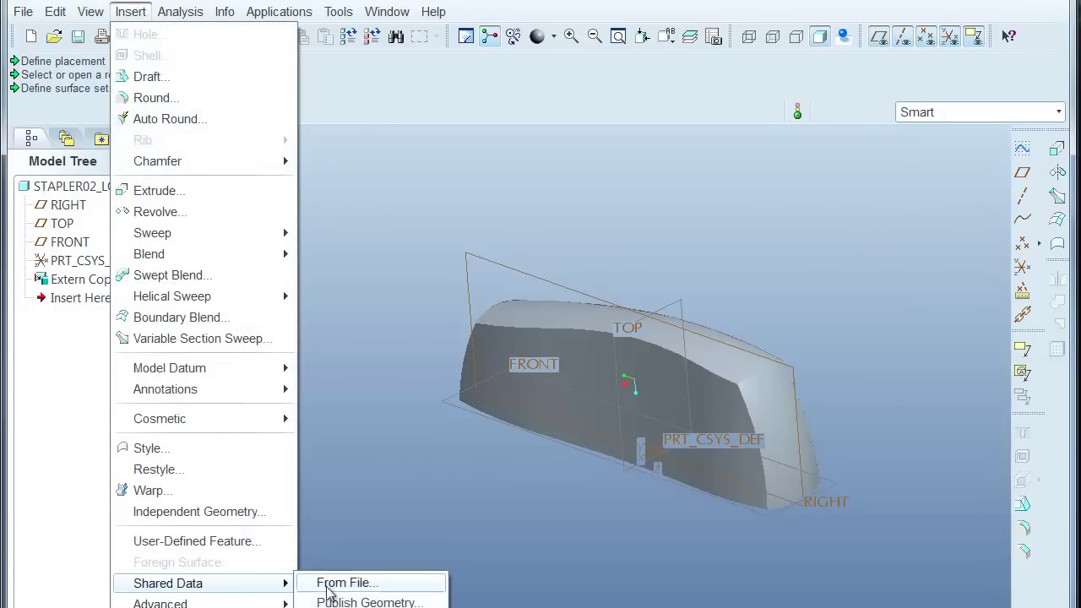
click(371, 607)
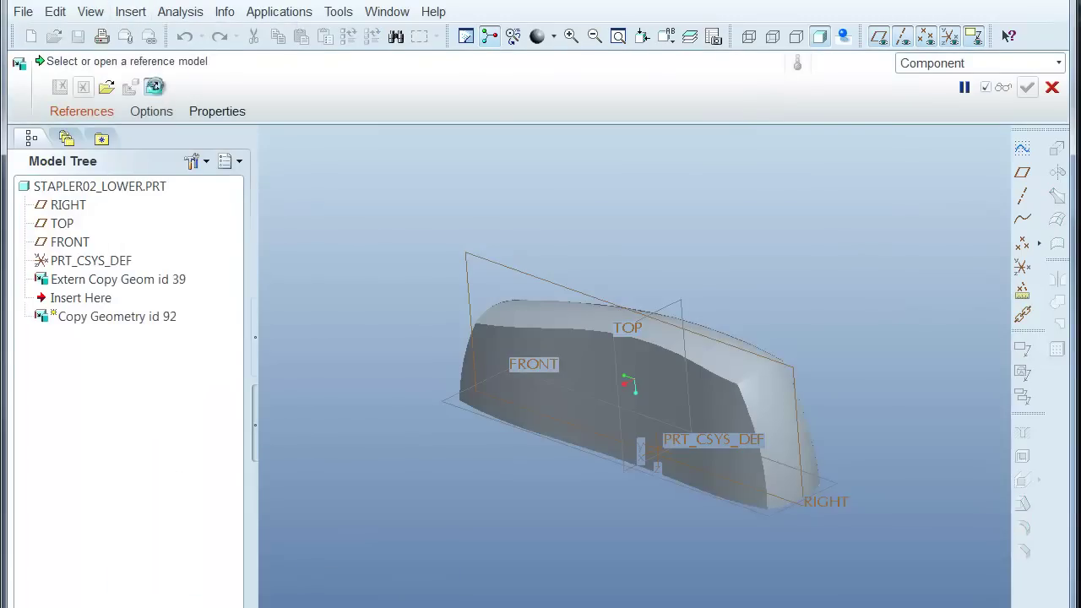
click(81, 110)
click(287, 168)
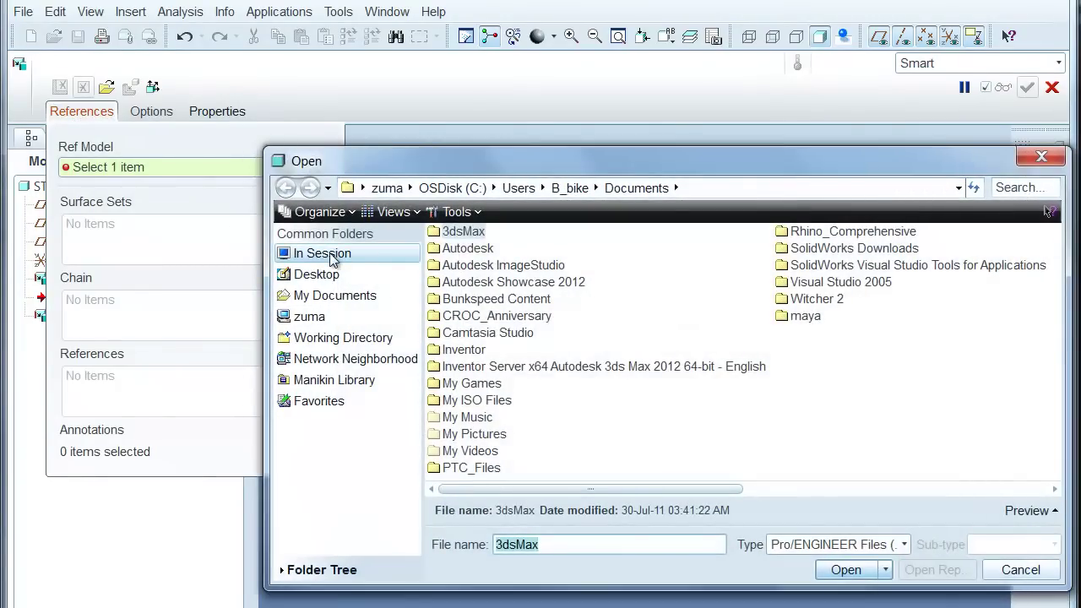
click(329, 255)
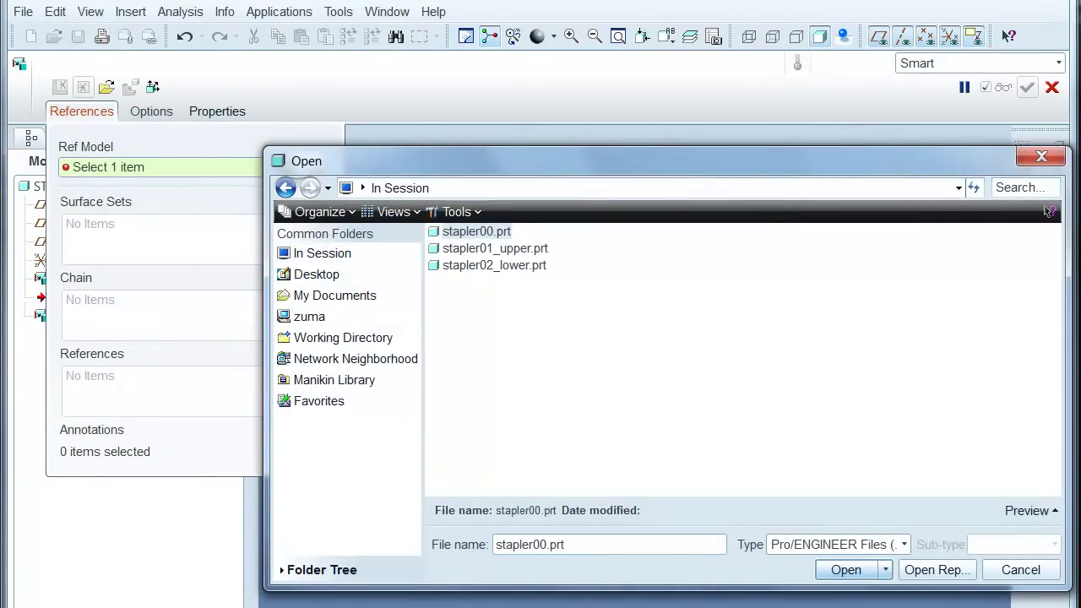
click(853, 571)
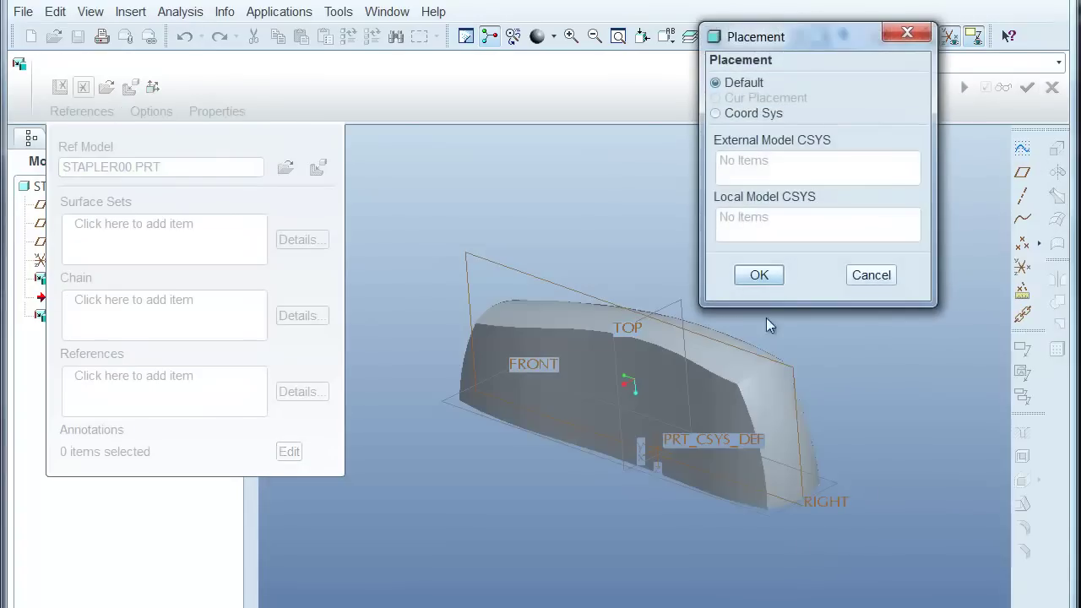
click(757, 277)
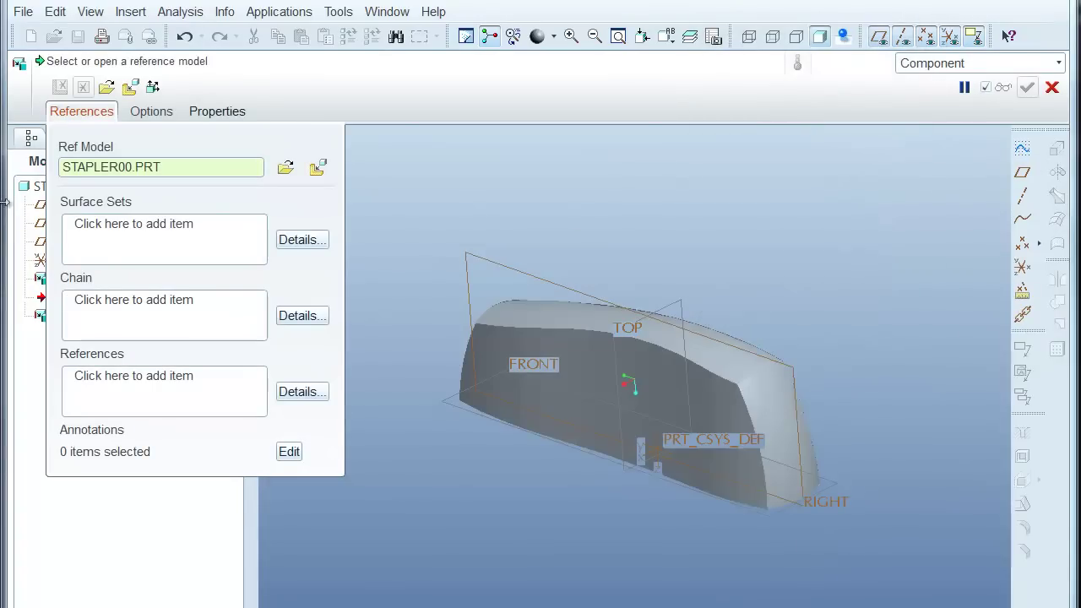
- Add the stapler's lower parting quilt to the surface set and complete the lower part's second copy geometry feature
click(85, 223)
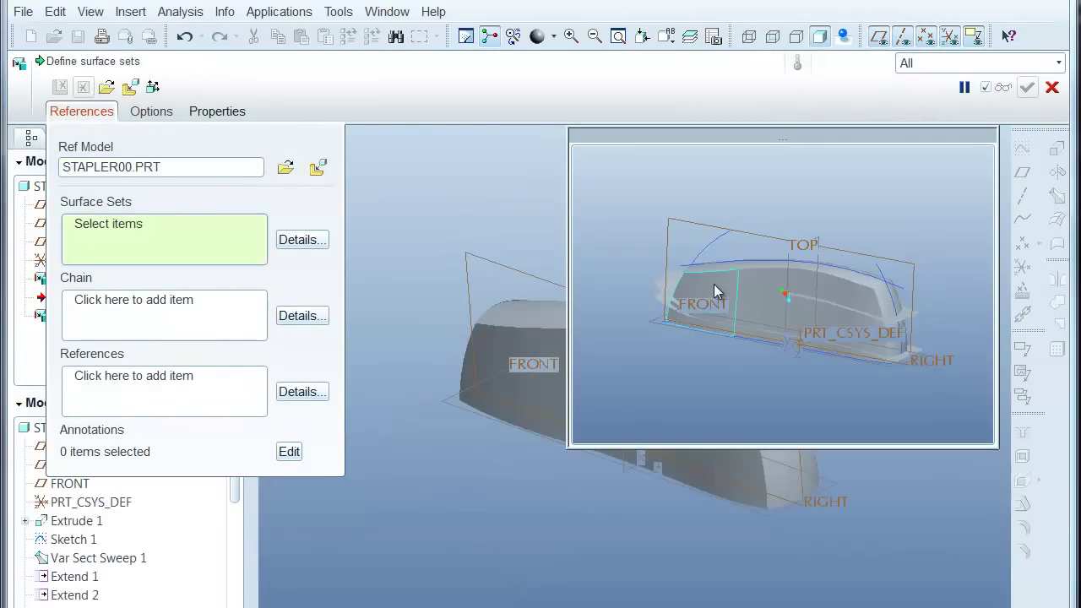
scroll(694, 282, down, 4)
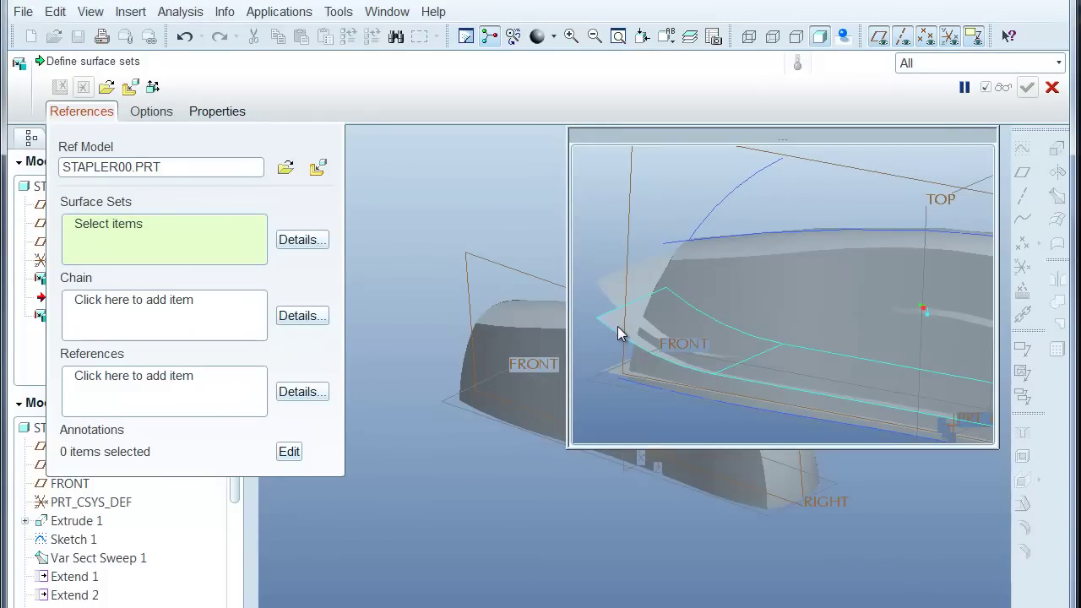
click(618, 326)
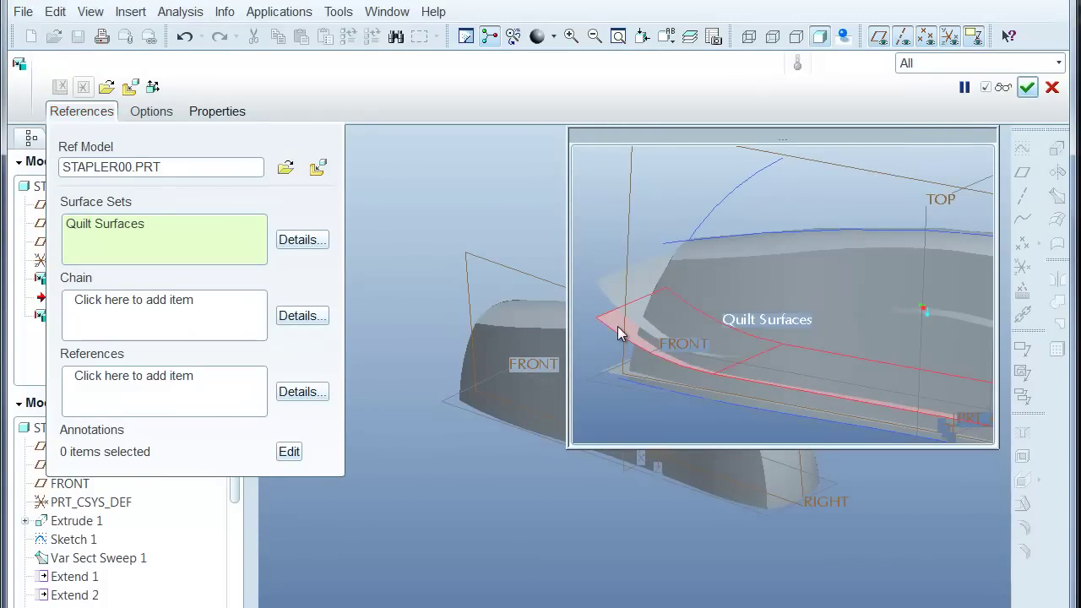
middle_click(375, 267)
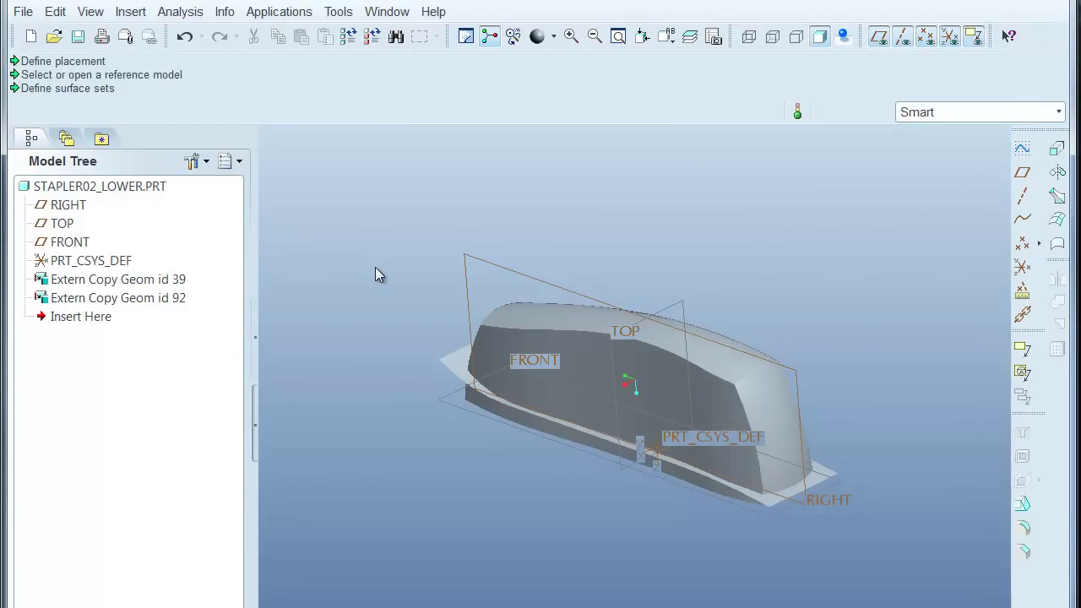
scroll(475, 375, up, 3)
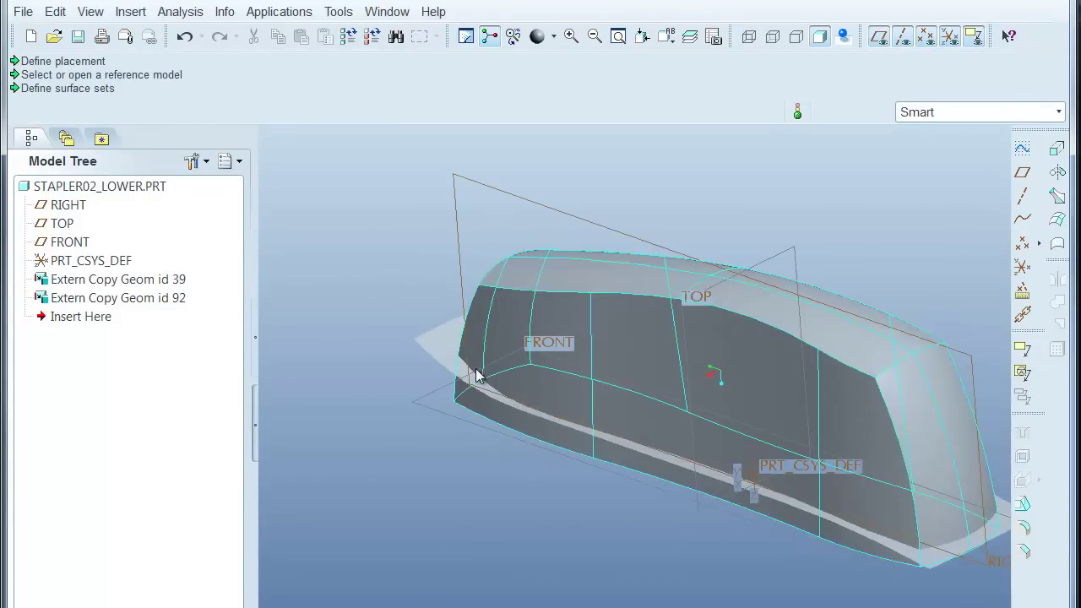
click(433, 348)
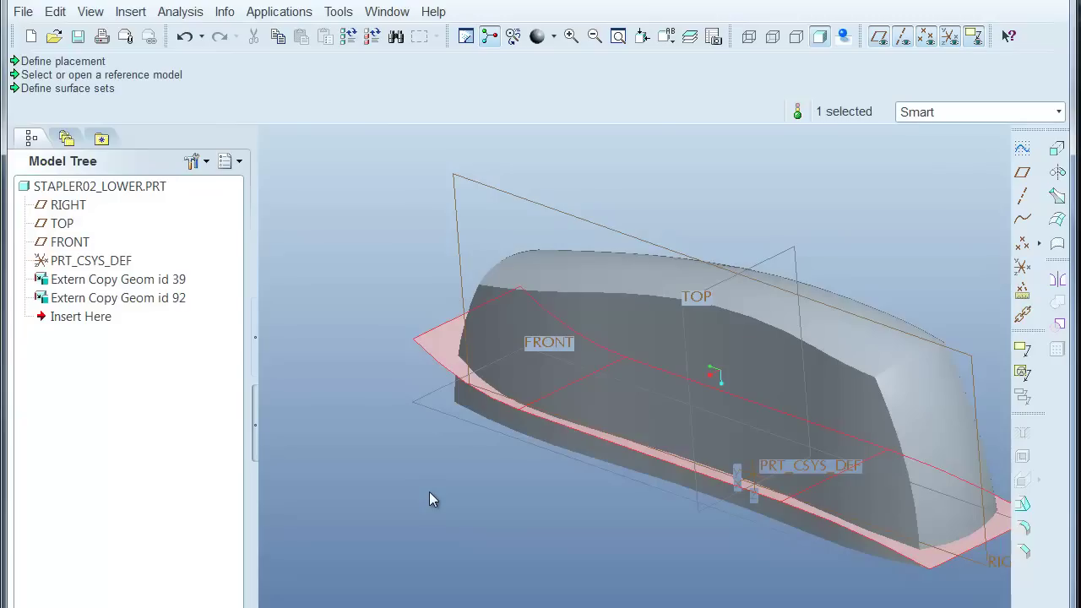
scroll(424, 478, up, 1)
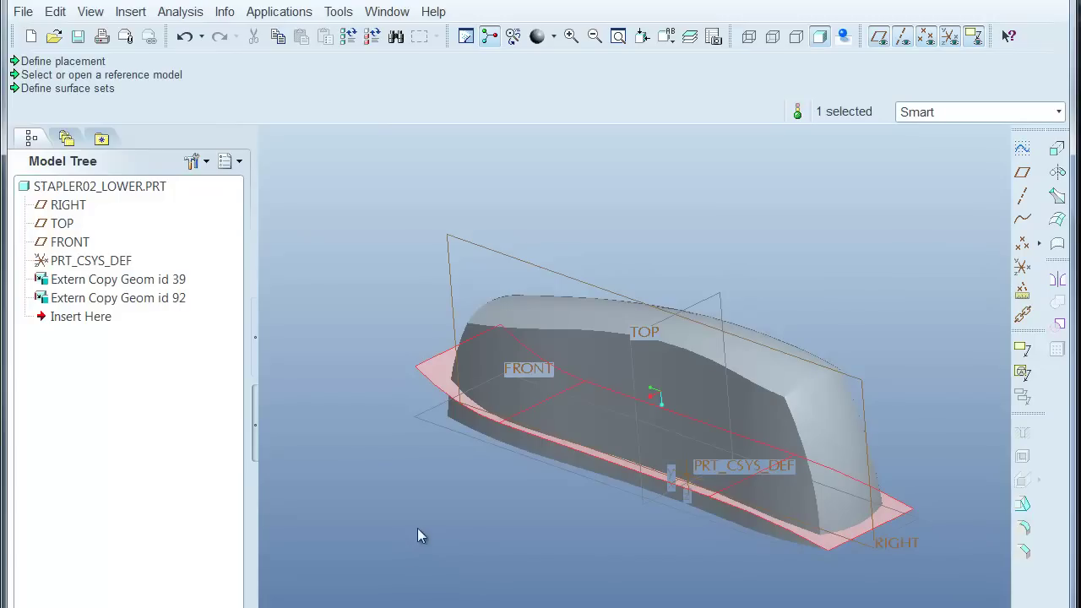
click(346, 459)
scroll(339, 385, down, 1)
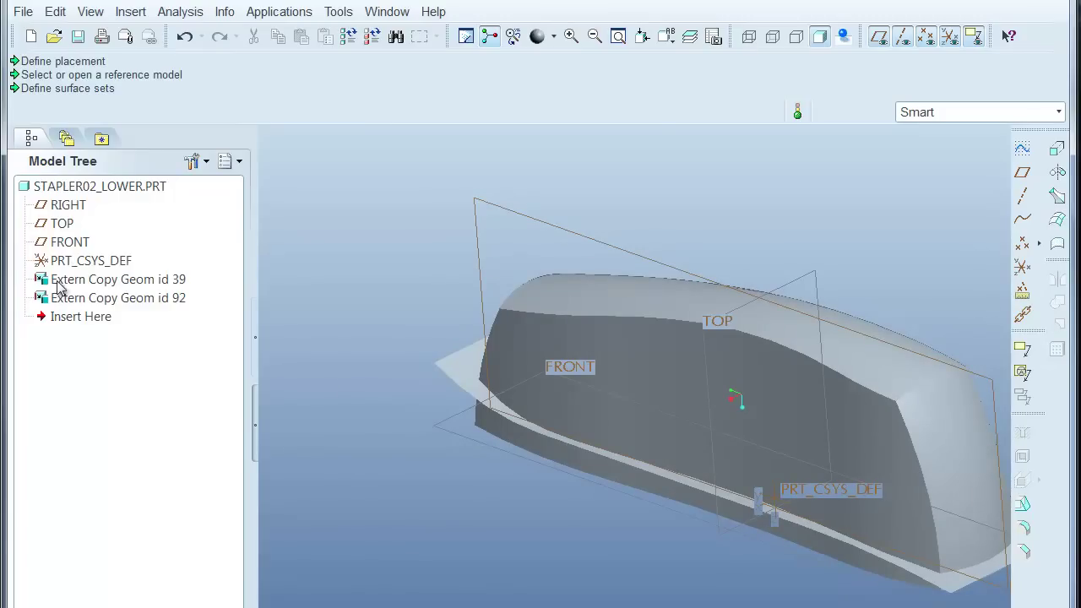
click(470, 382)
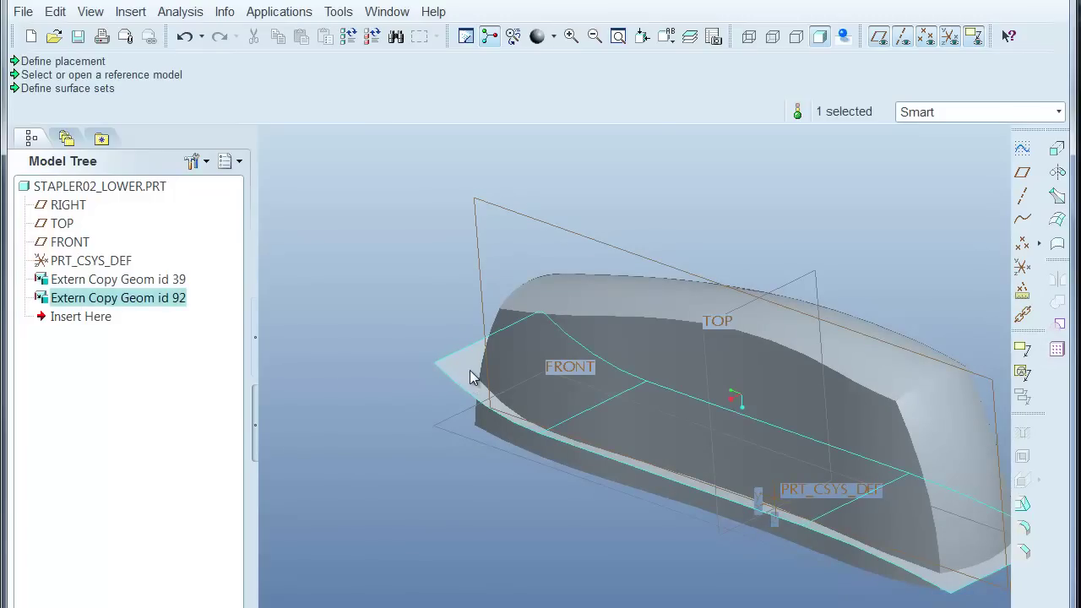
click(61, 12)
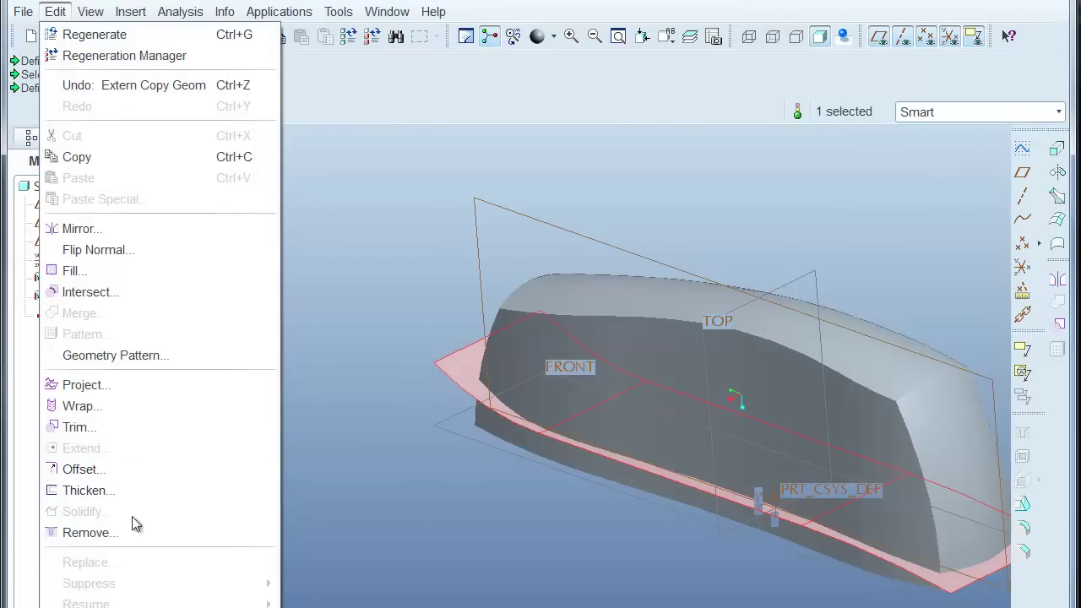
click(397, 521)
click(397, 522)
- Solidify the copied closed stapler body quilt
click(642, 368)
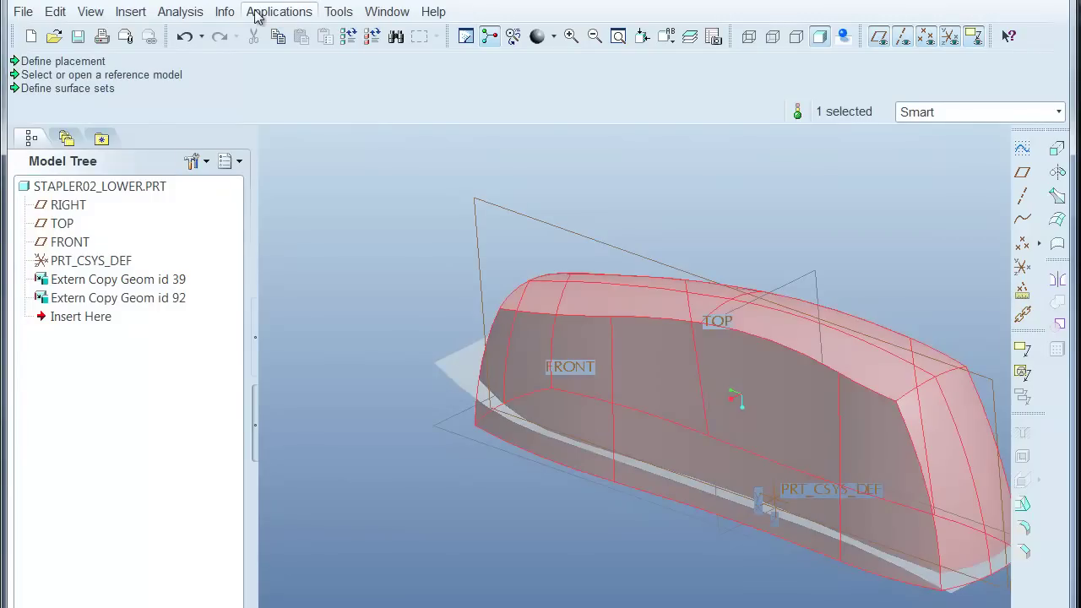
click(55, 15)
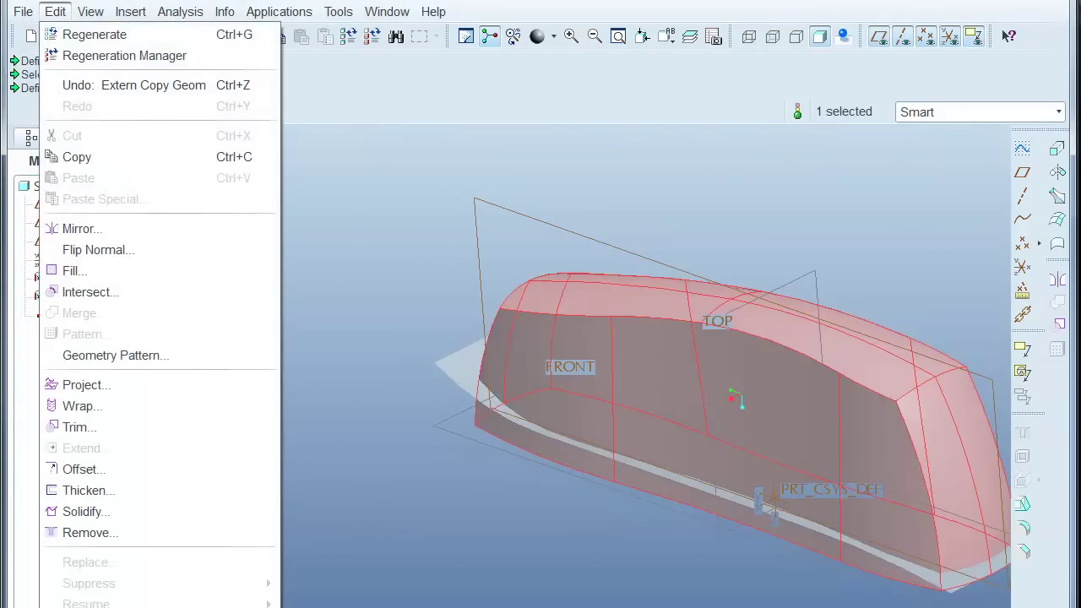
click(95, 512)
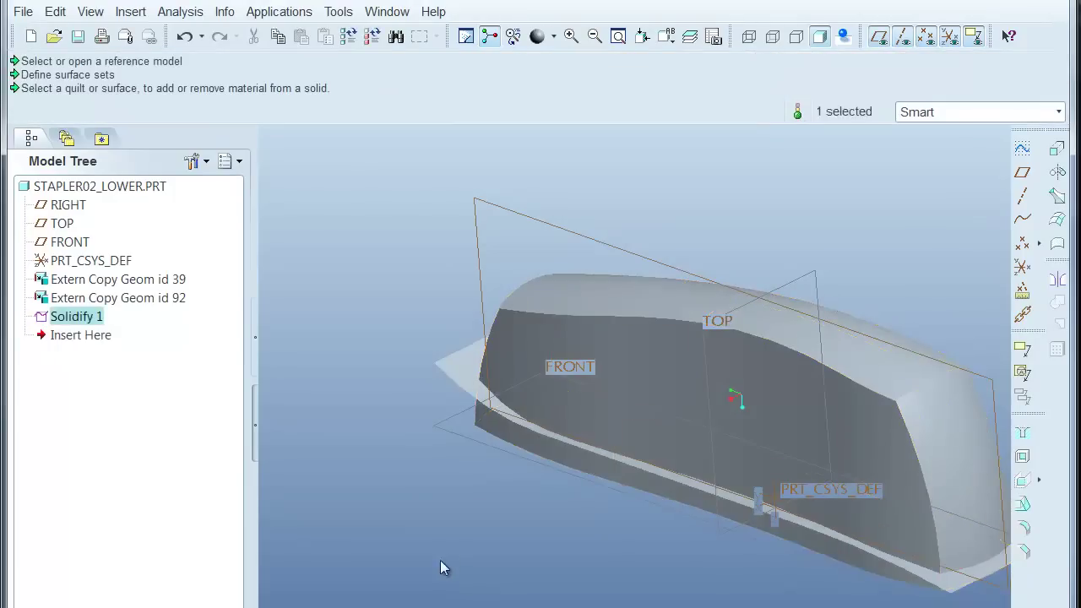
- Cut the solid body with a Solidify feature on the copied parting quilt, flipping the side to remove the material above it
click(465, 368)
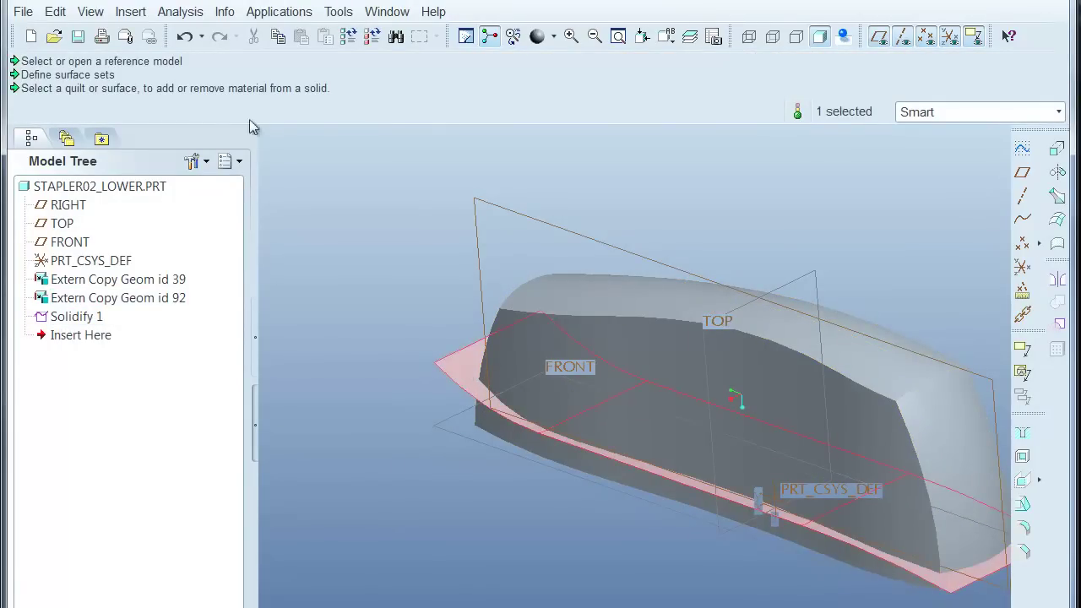
click(55, 12)
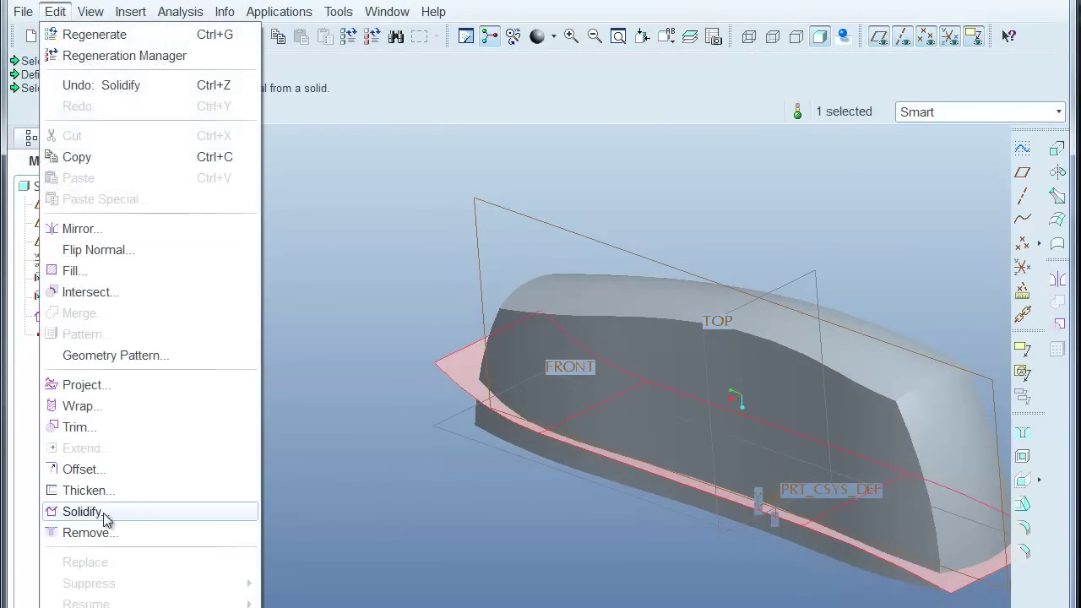
click(84, 512)
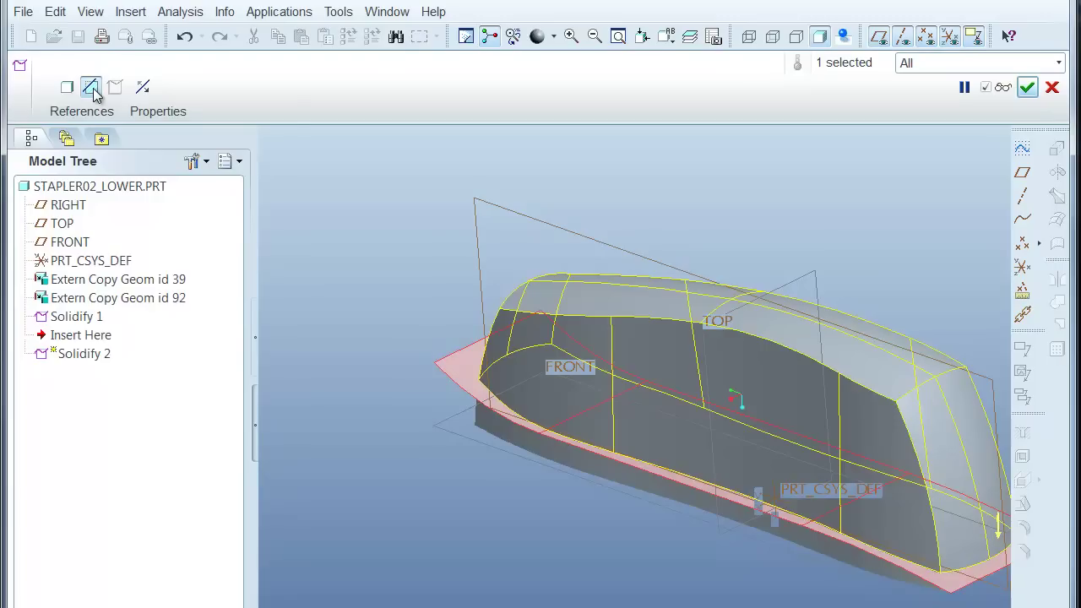
click(144, 88)
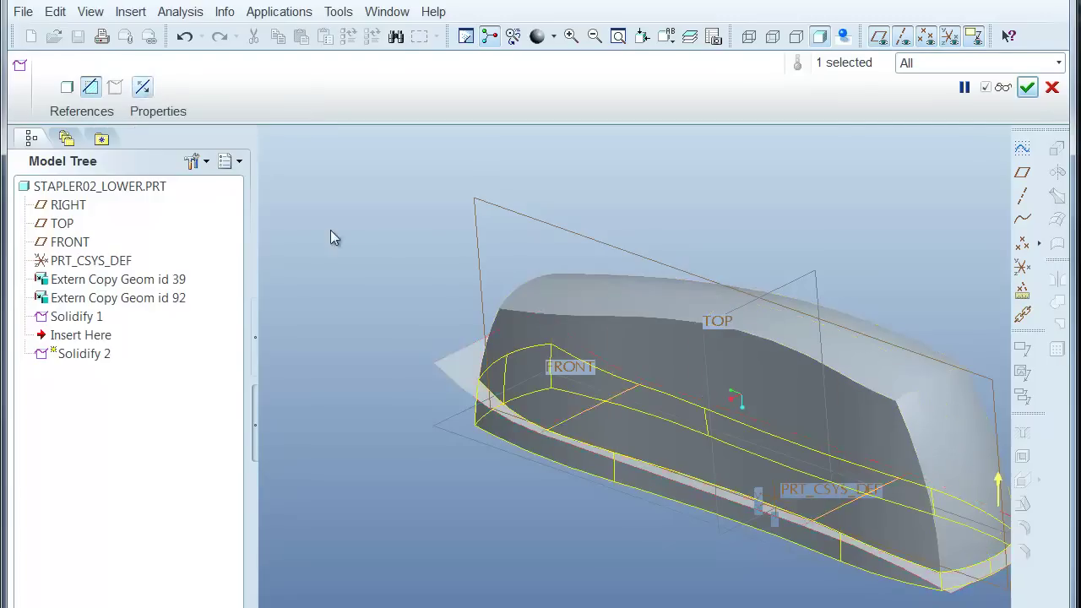
scroll(348, 243, up, 2)
scroll(621, 237, down, 2)
middle_click(654, 220)
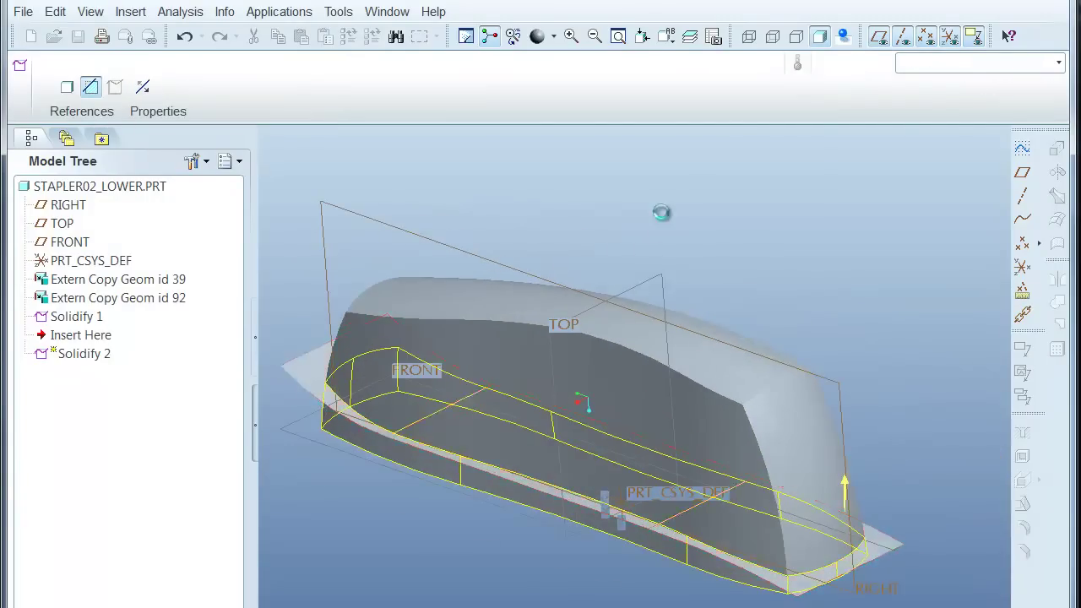
- Shell the lower part with a thickness of 0.12, removing its flat bottom face
scroll(709, 184, up, 1)
scroll(397, 566, down, 2)
middle_drag(387, 571, 456, 545)
click(422, 519)
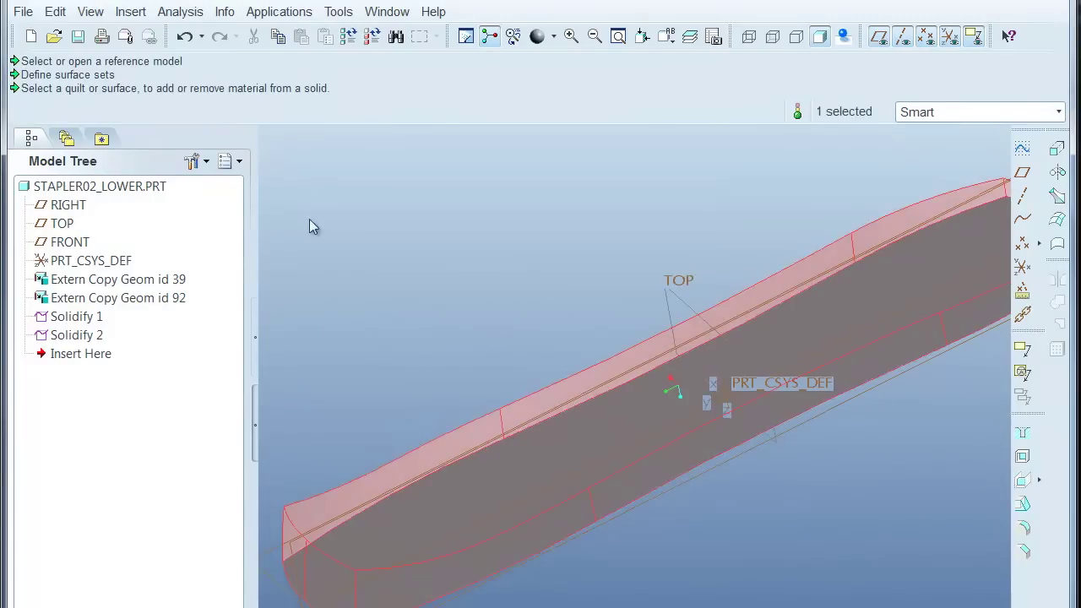
click(467, 517)
click(55, 12)
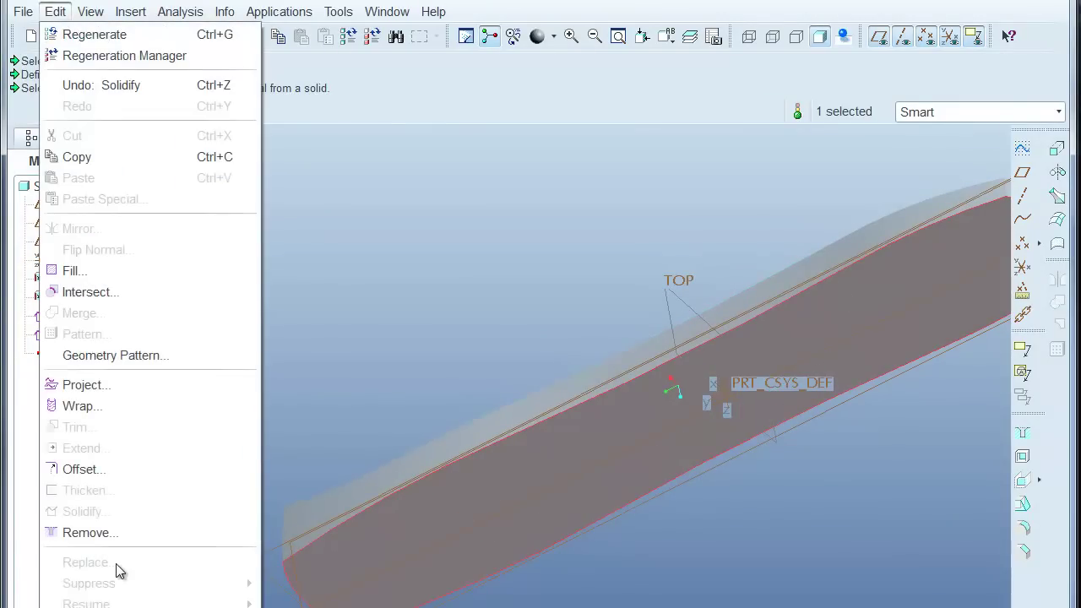
key(Escape)
click(1022, 456)
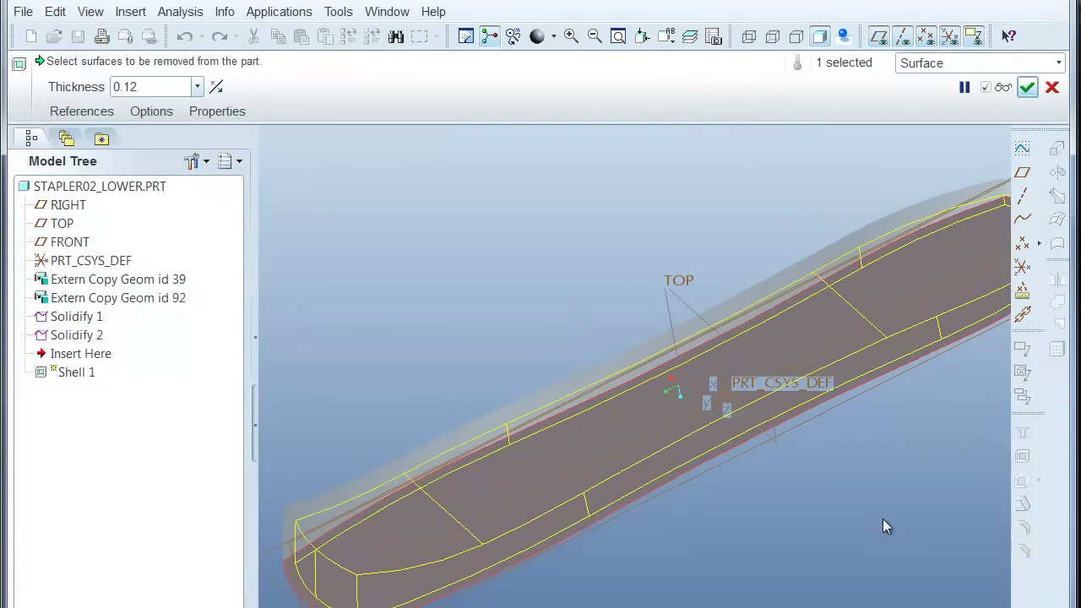
middle_click(882, 518)
middle_drag(388, 345, 394, 450)
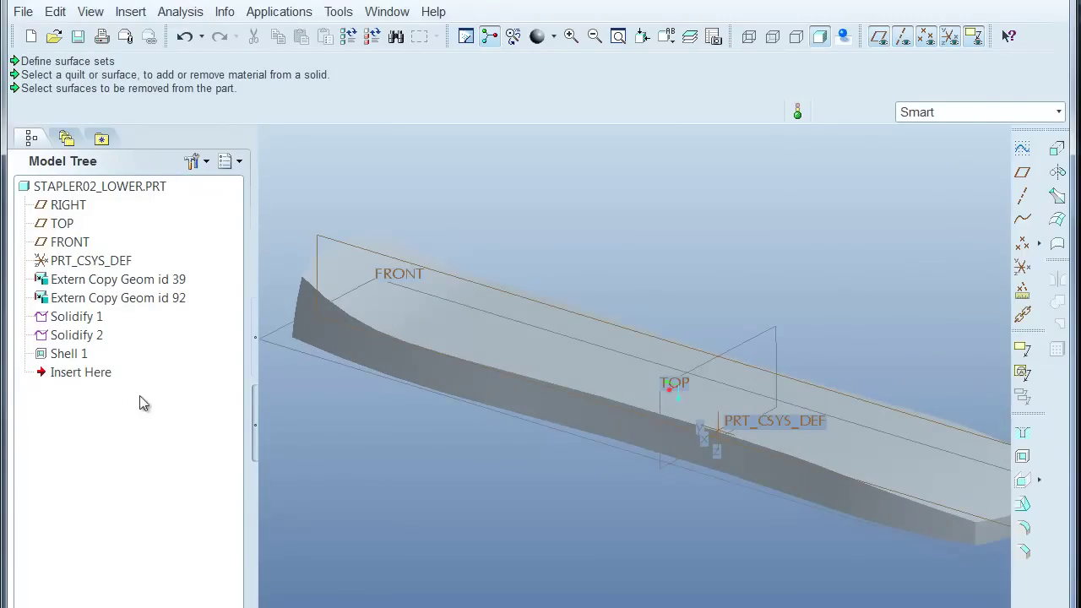
- Start a third Copy Geometry feature in the lower part, not limited to published geometry, referencing the in-session stapler00.prt
click(131, 11)
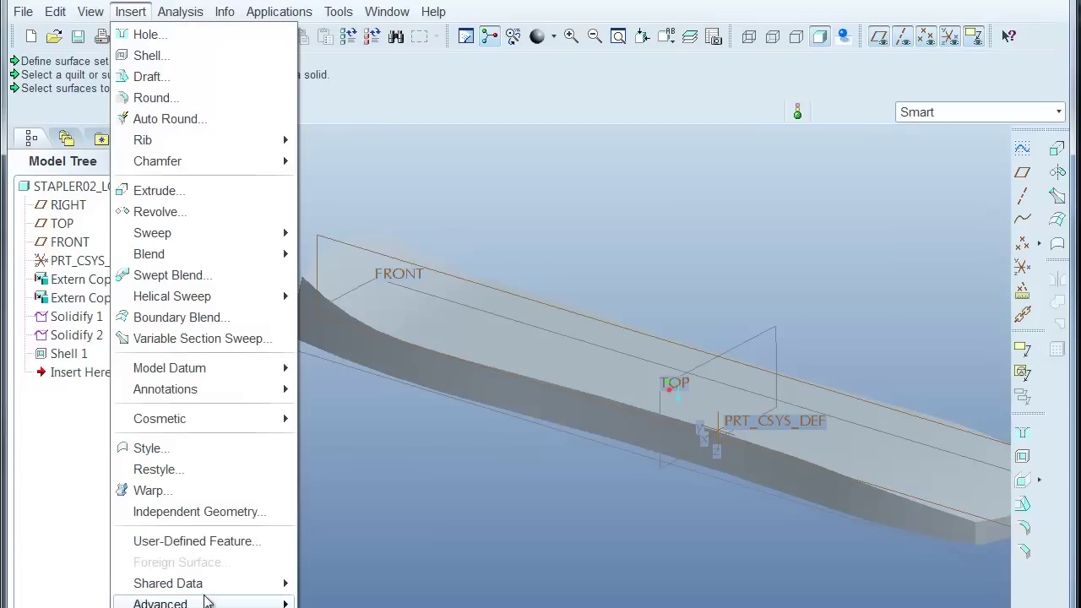
mouse_move(269, 585)
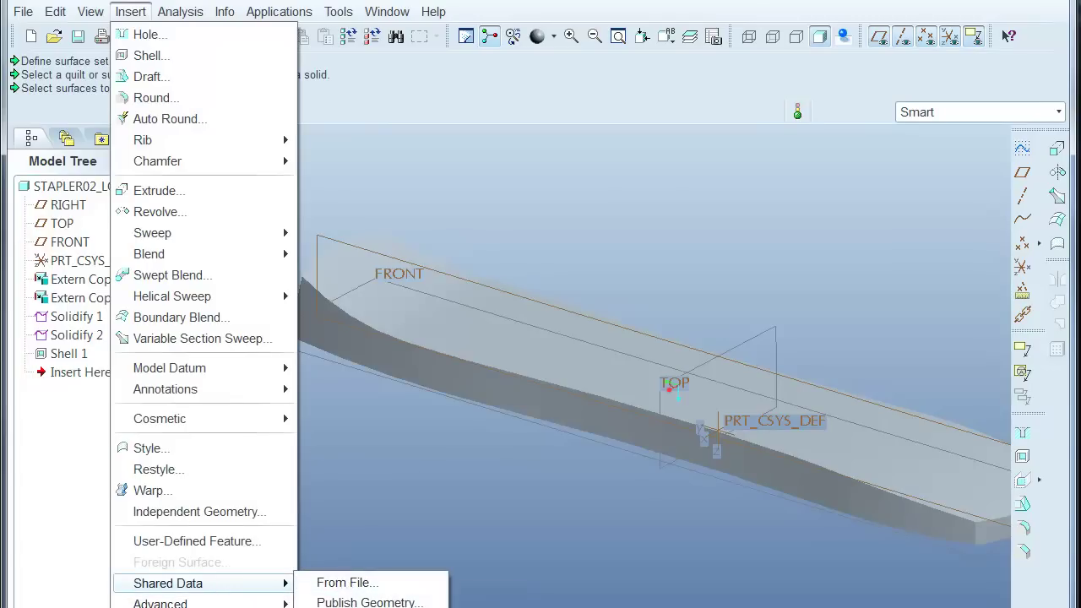
click(348, 583)
click(82, 113)
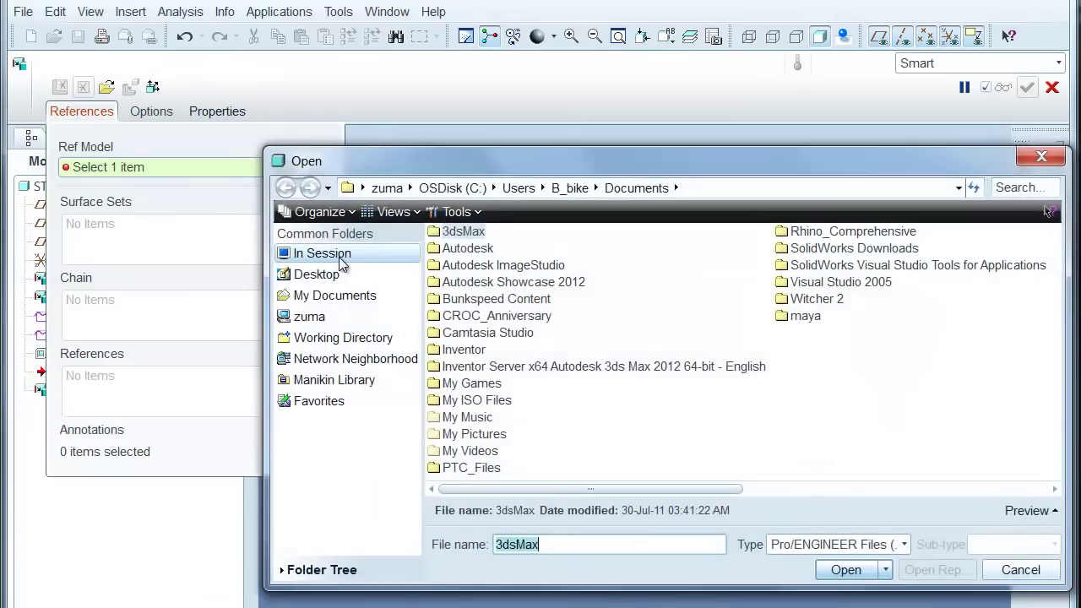
click(333, 255)
double_click(479, 232)
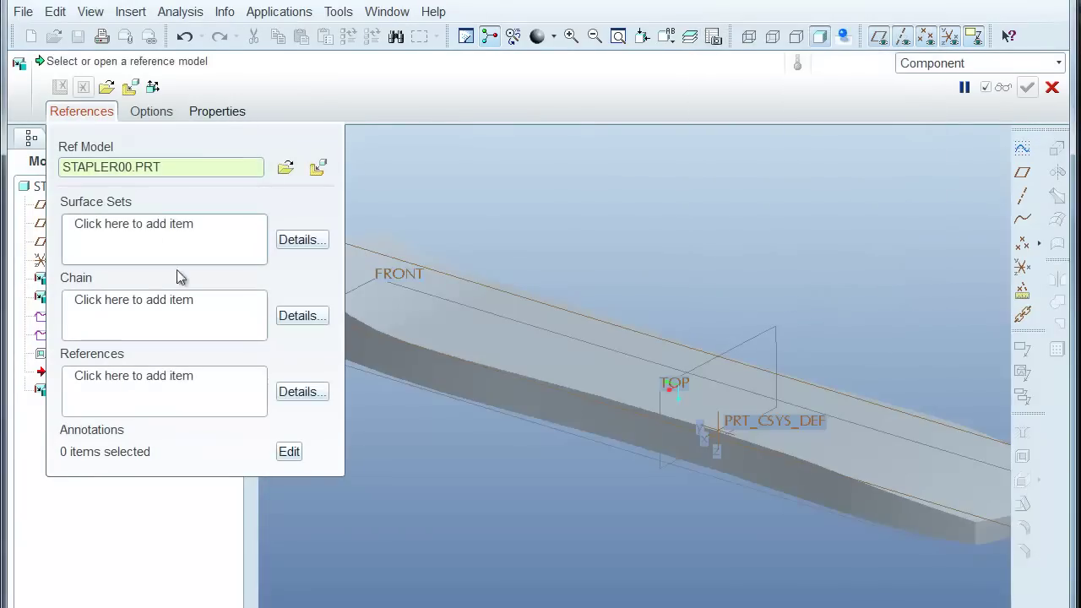
- Add the stapler's lowest flat quilt near the base to the surface set and complete the third copy geometry feature
click(147, 227)
scroll(672, 317, down, 3)
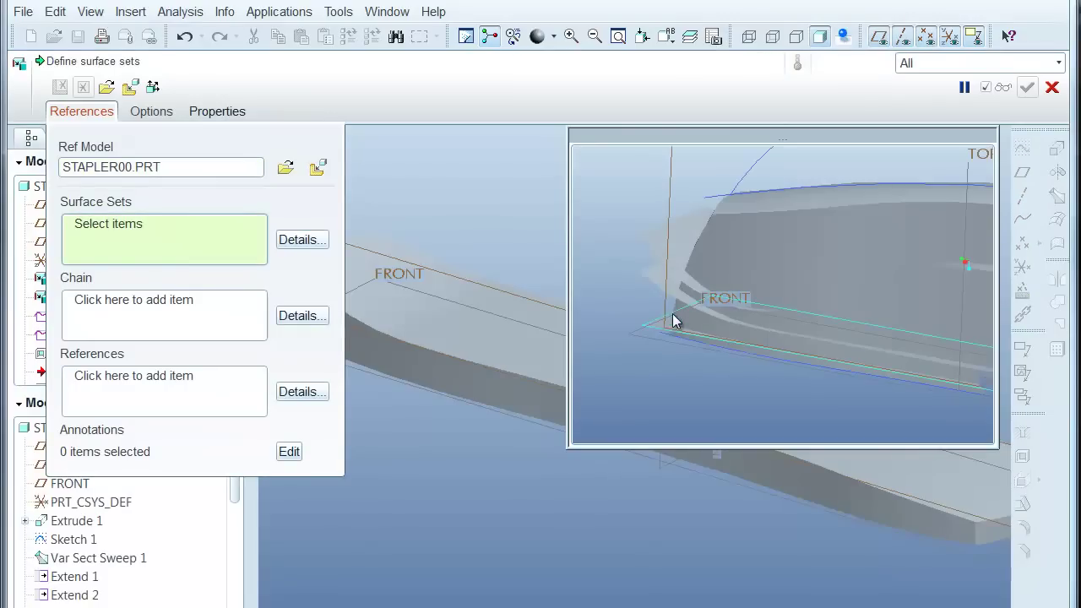
click(664, 327)
middle_click(488, 221)
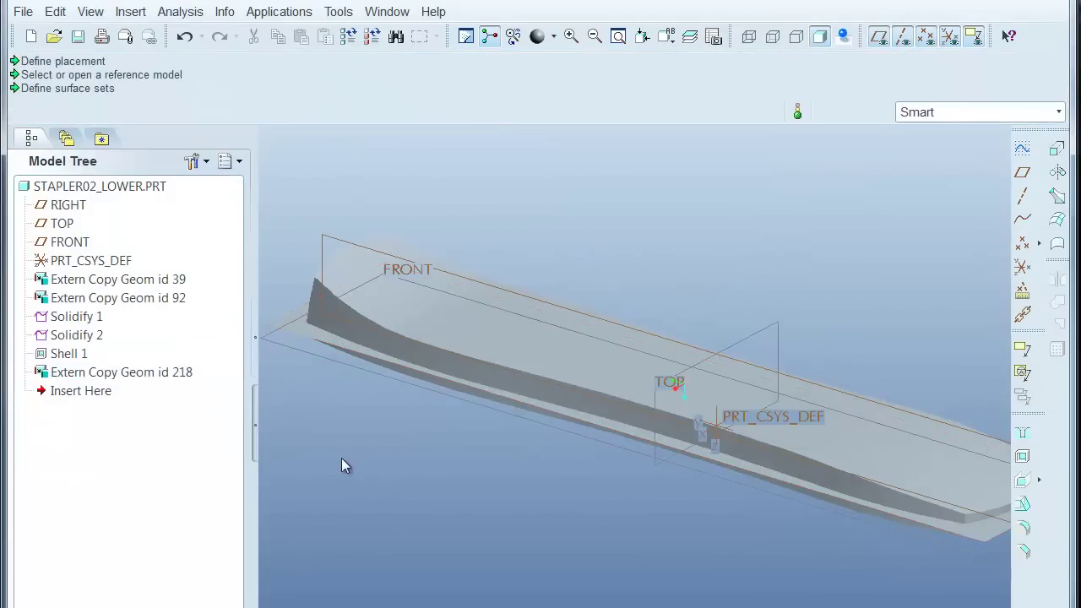
- Cut the shelled part with a Solidify feature on the copied flat base quilt, flipping the side to remove the material below it
click(324, 335)
click(55, 11)
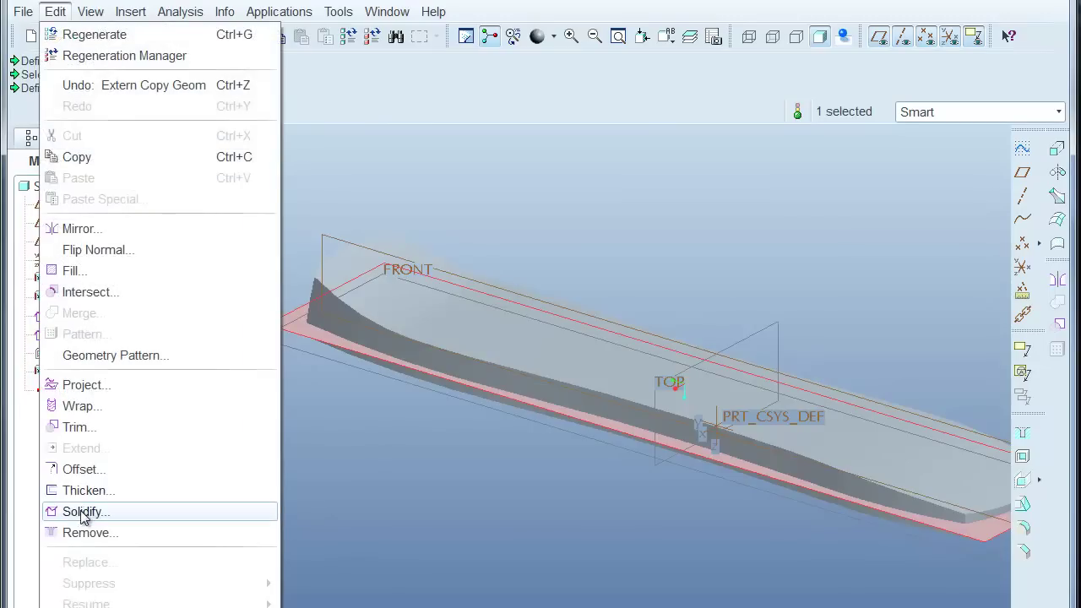
click(85, 512)
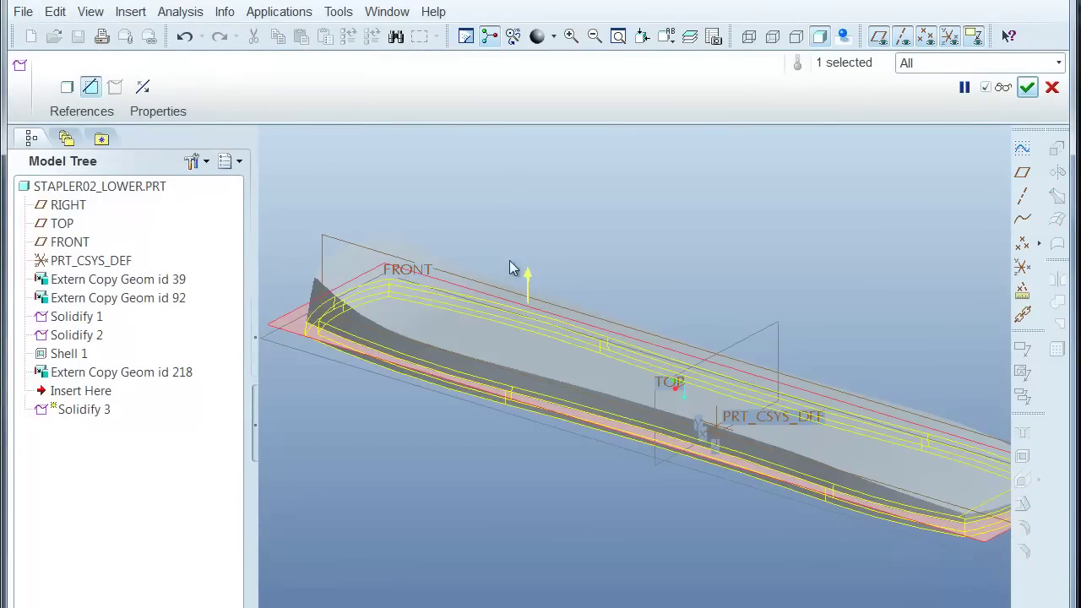
click(530, 272)
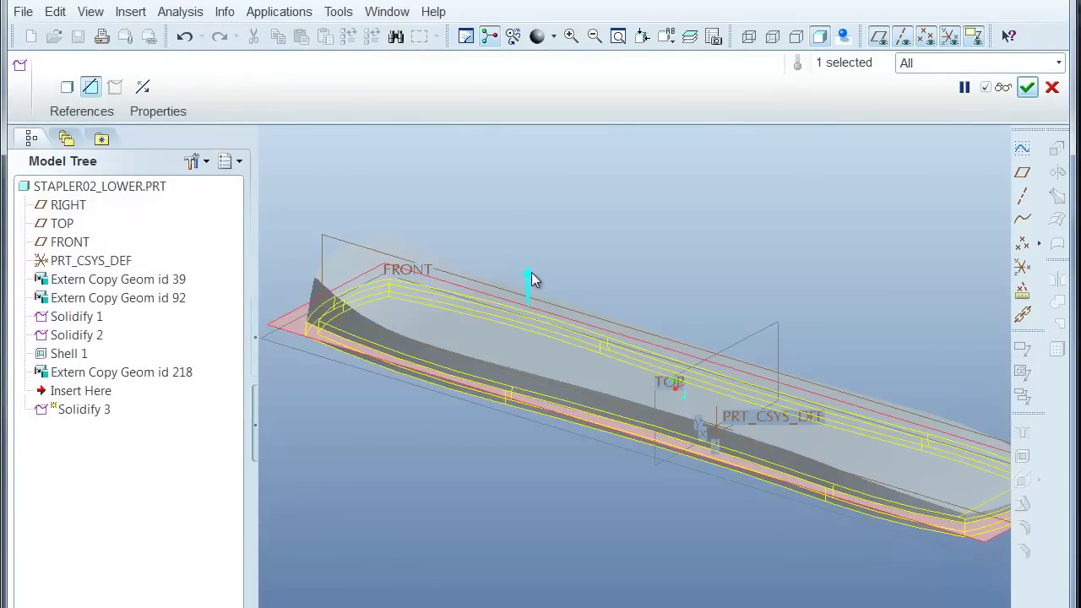
middle_click(593, 229)
scroll(648, 216, up, 2)
scroll(813, 247, down, 3)
mouse_move(810, 250)
middle_down()
mouse_move(811, 180)
mouse_move(792, 243)
mouse_move(817, 186)
mouse_move(803, 258)
middle_up()
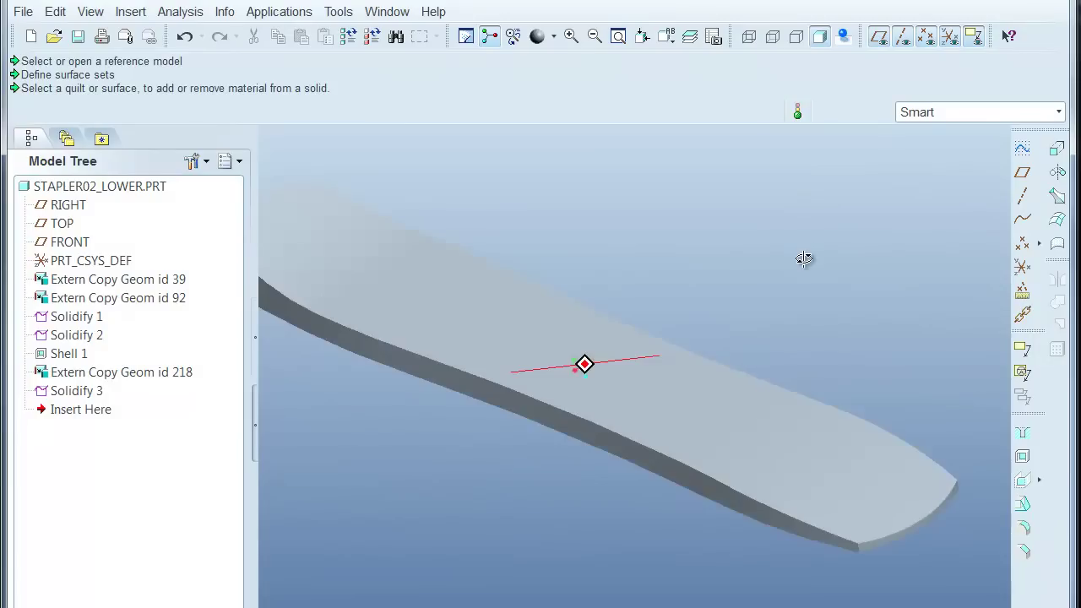
key(ctrl+d)
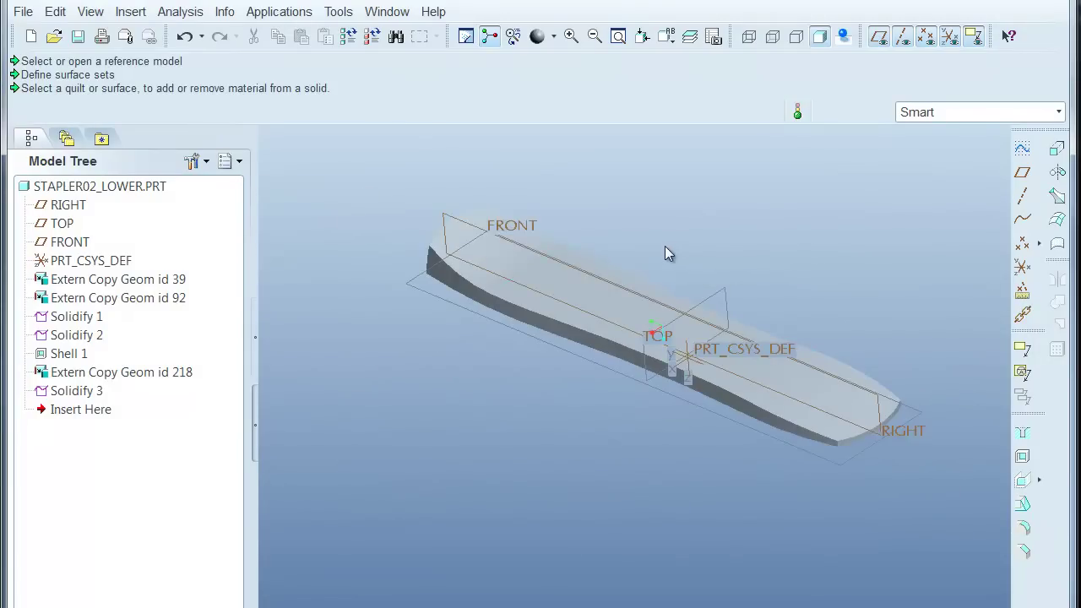
scroll(668, 243, down, 2)
scroll(668, 243, up, 1)
click(23, 11)
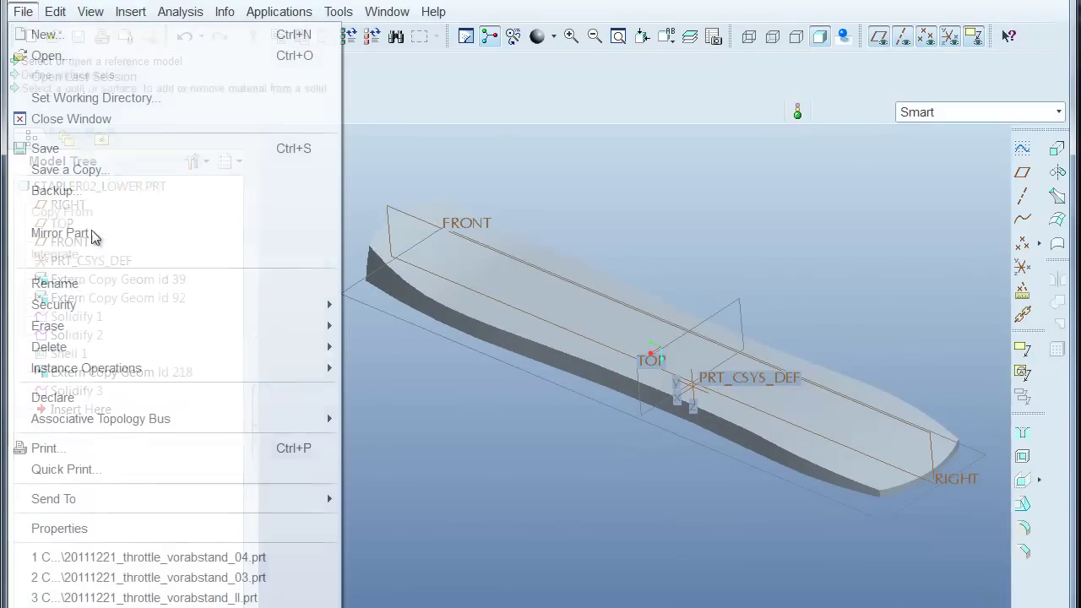
click(75, 172)
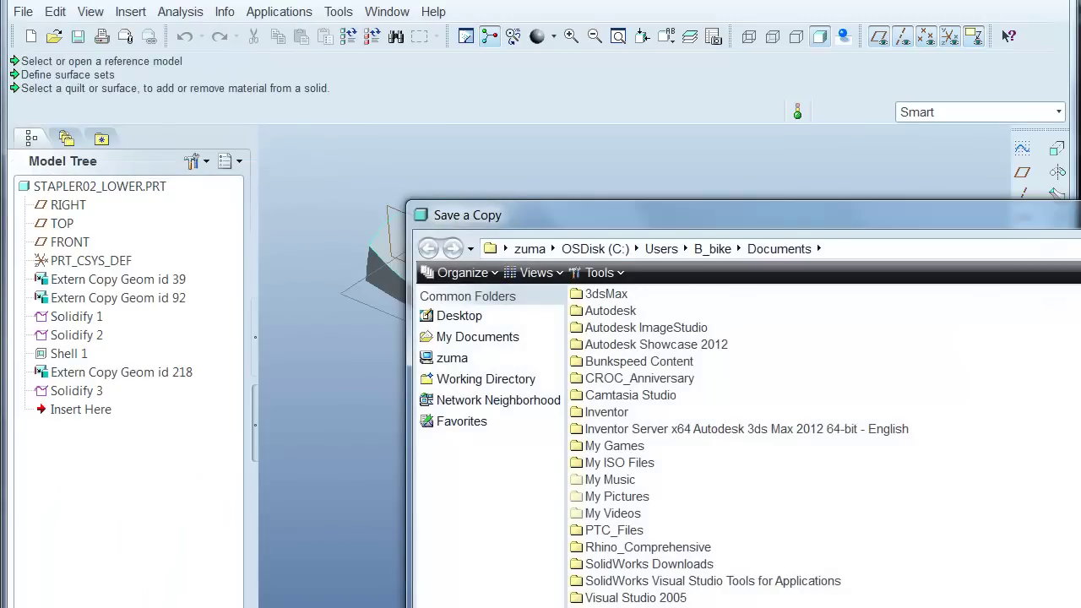
key(Return)
- Save the stapler02_lower part in the Documents folder
click(23, 11)
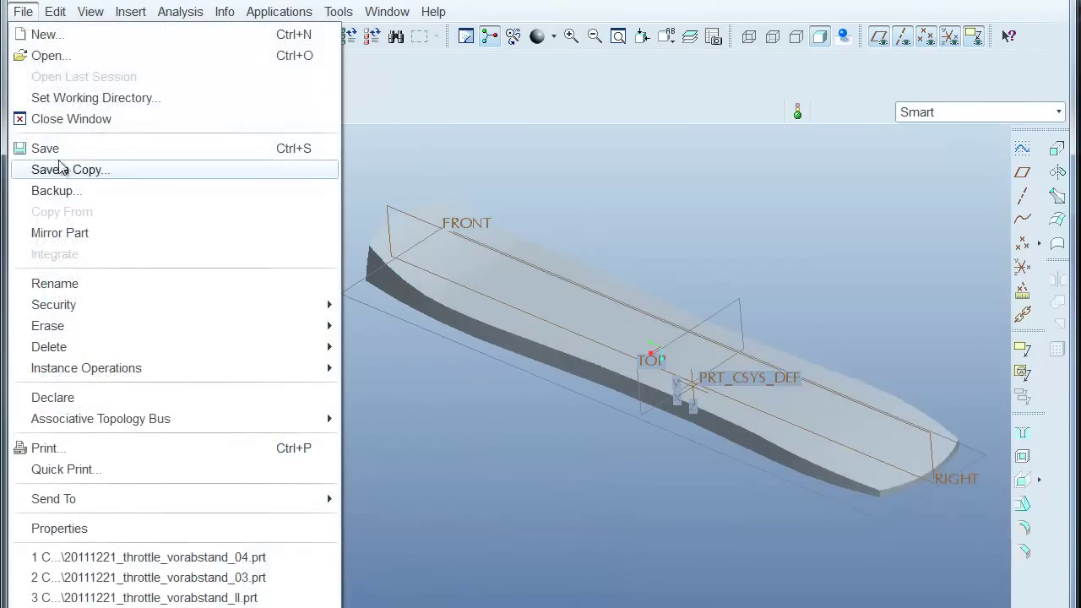
click(30, 150)
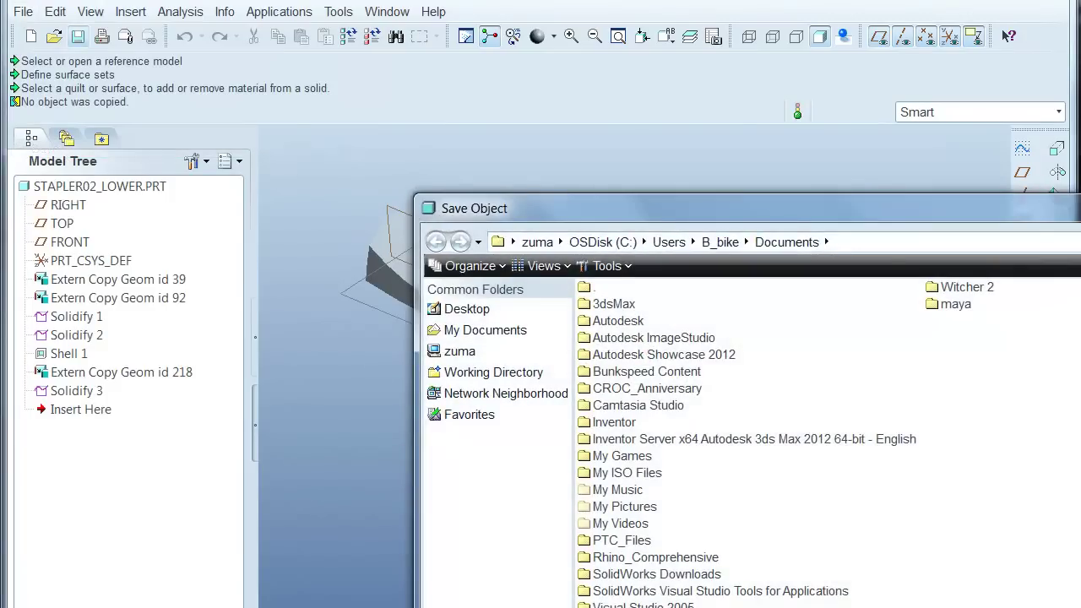
key(Return)
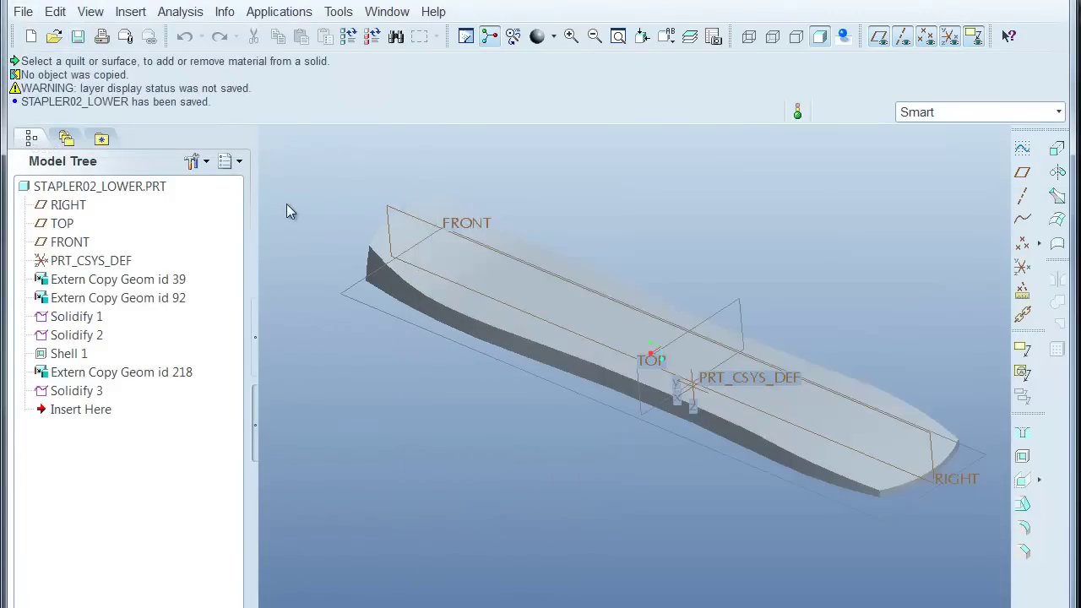
- Save a copy of the stapler02_lower part as stapler03_rubber and open the copied part
click(24, 11)
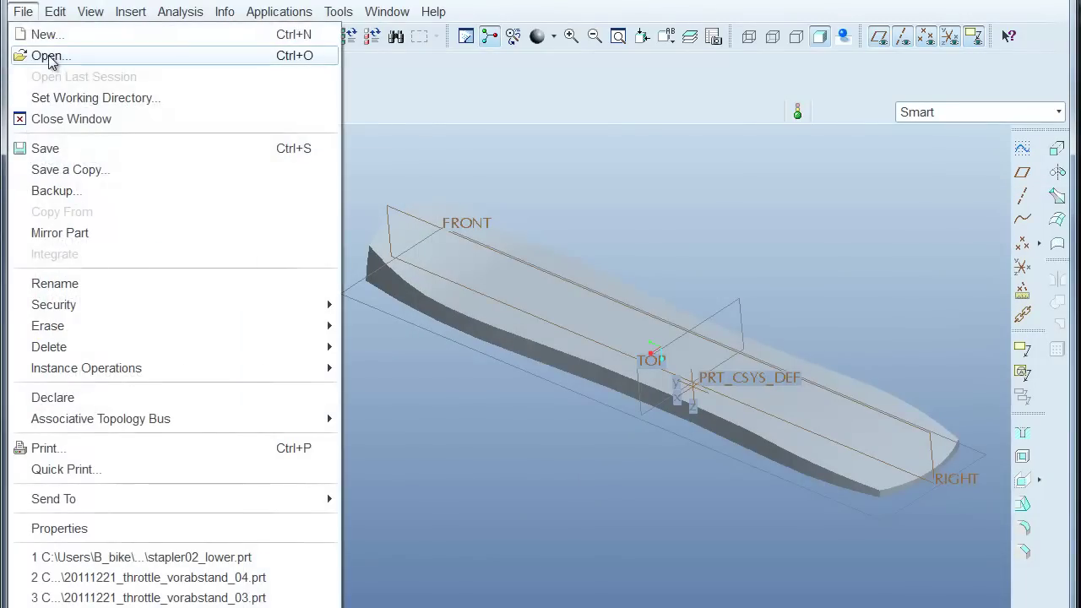
click(67, 170)
click(645, 308)
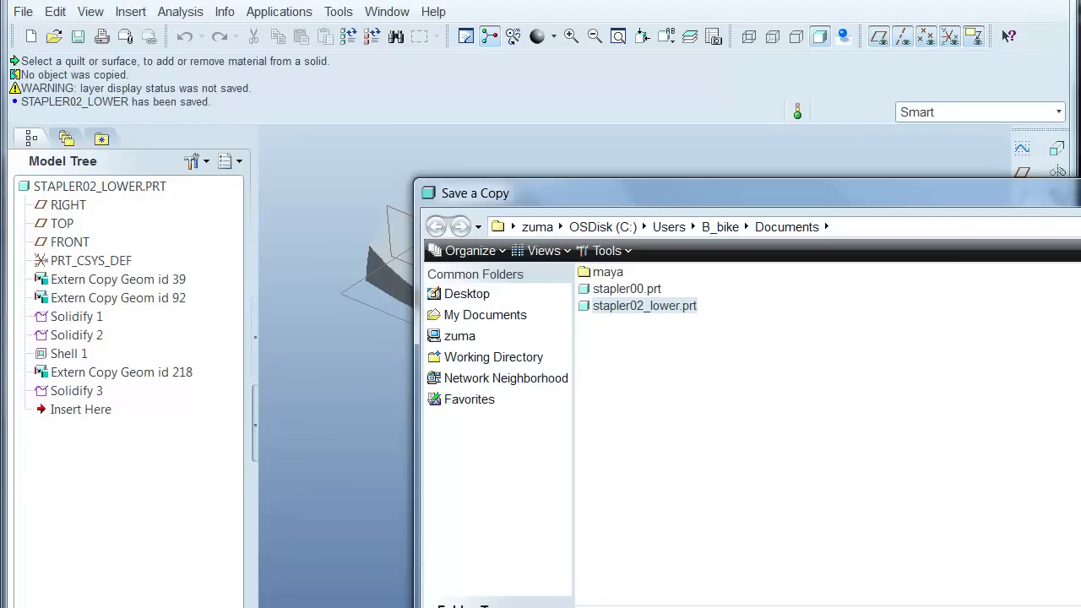
key(Return)
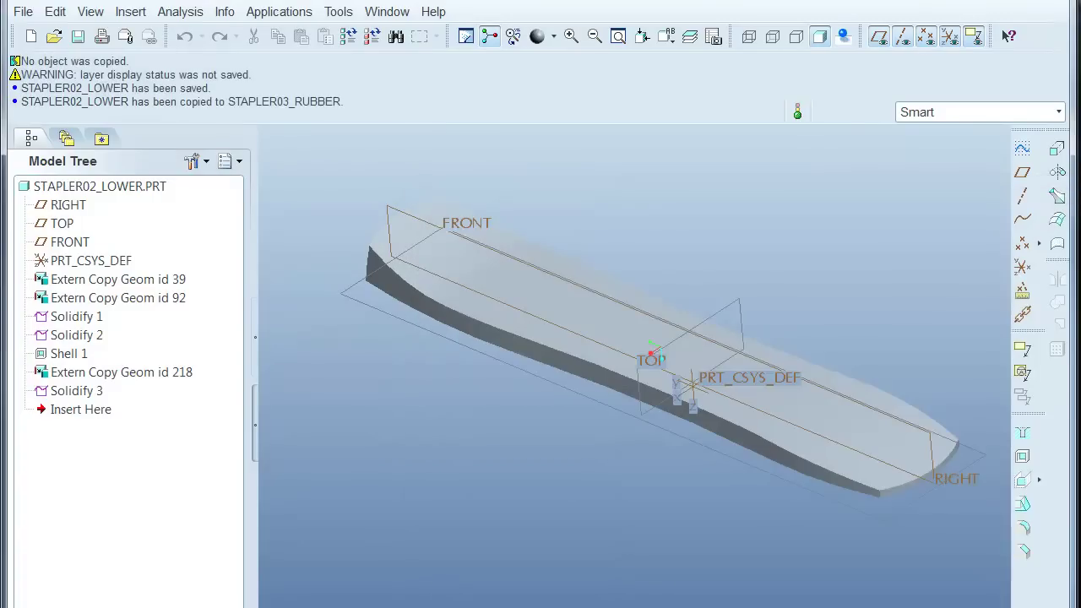
click(23, 11)
click(38, 51)
double_click(500, 363)
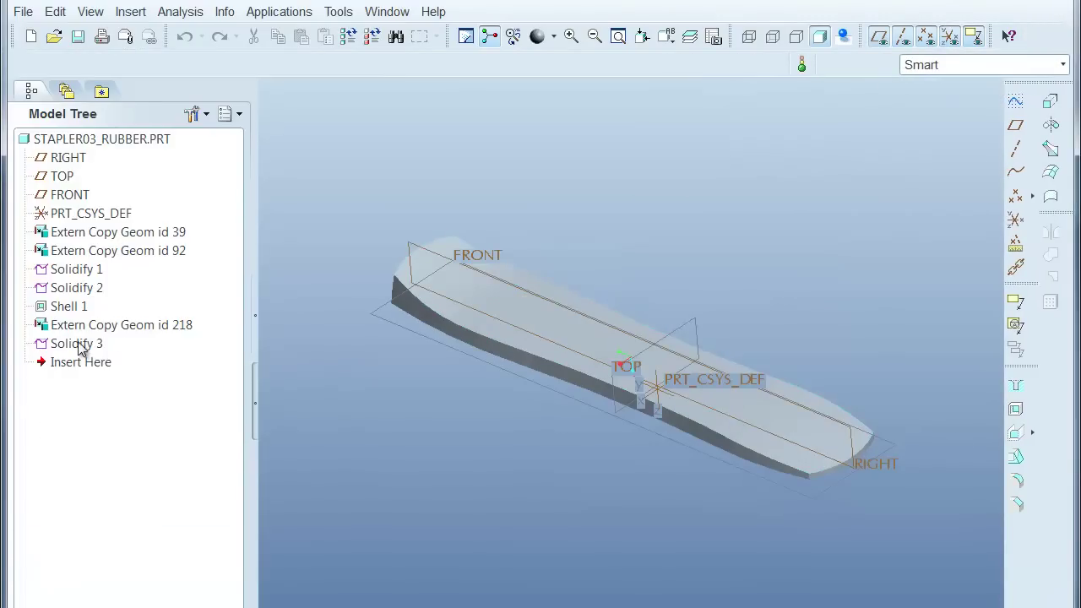
- Redefine the Solidify 3 cut in the rubber part, flipping its direction to keep the material below the flat quilt
right_click(82, 350)
click(141, 460)
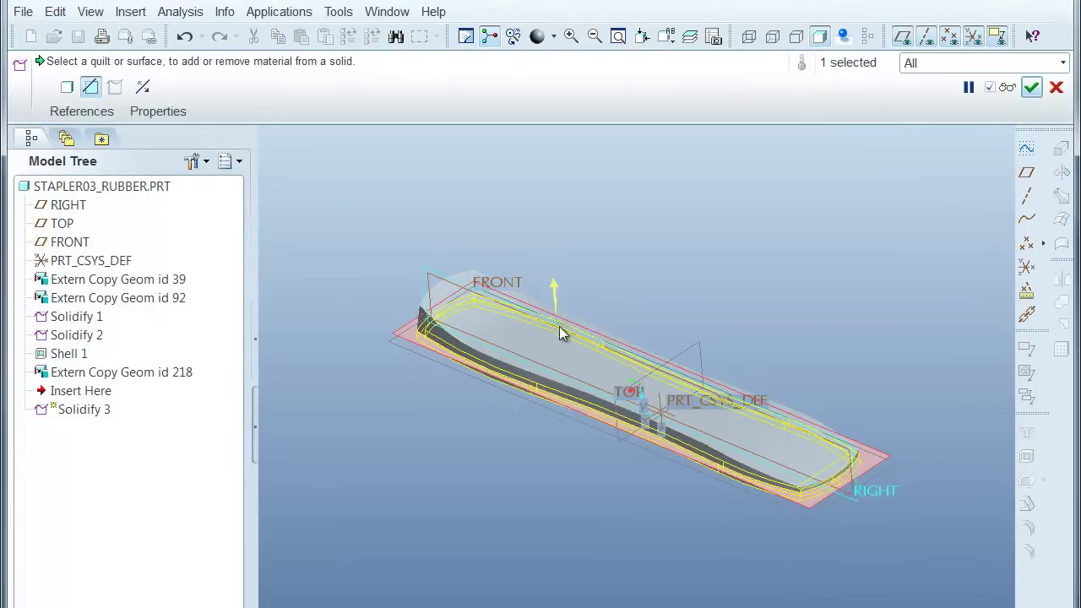
middle_click(563, 325)
- Delete the Shell 1 feature from the rubber part
click(51, 358)
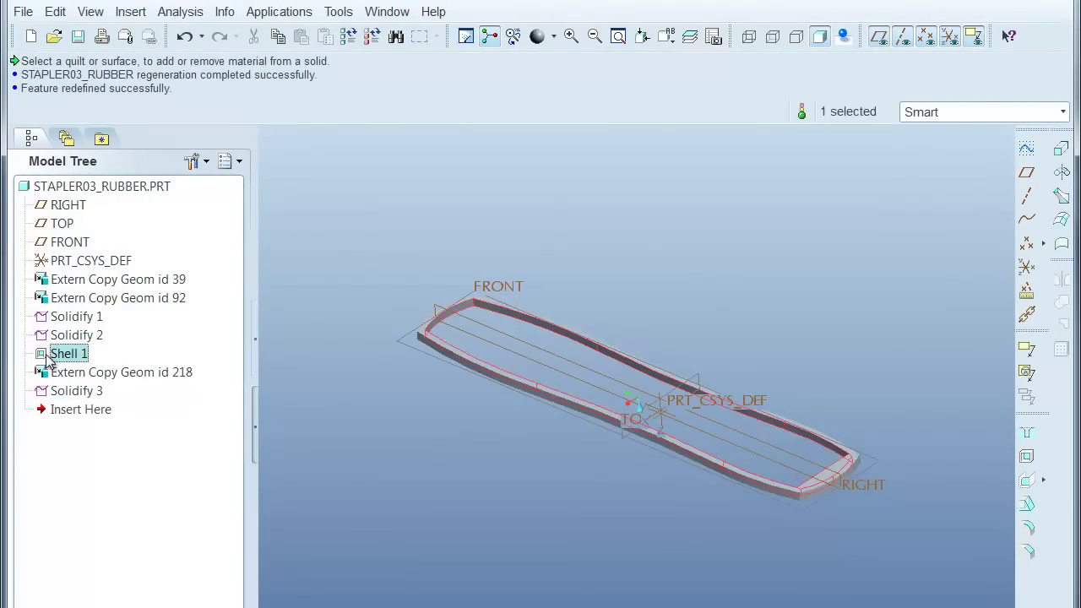
key(Delete)
click(766, 504)
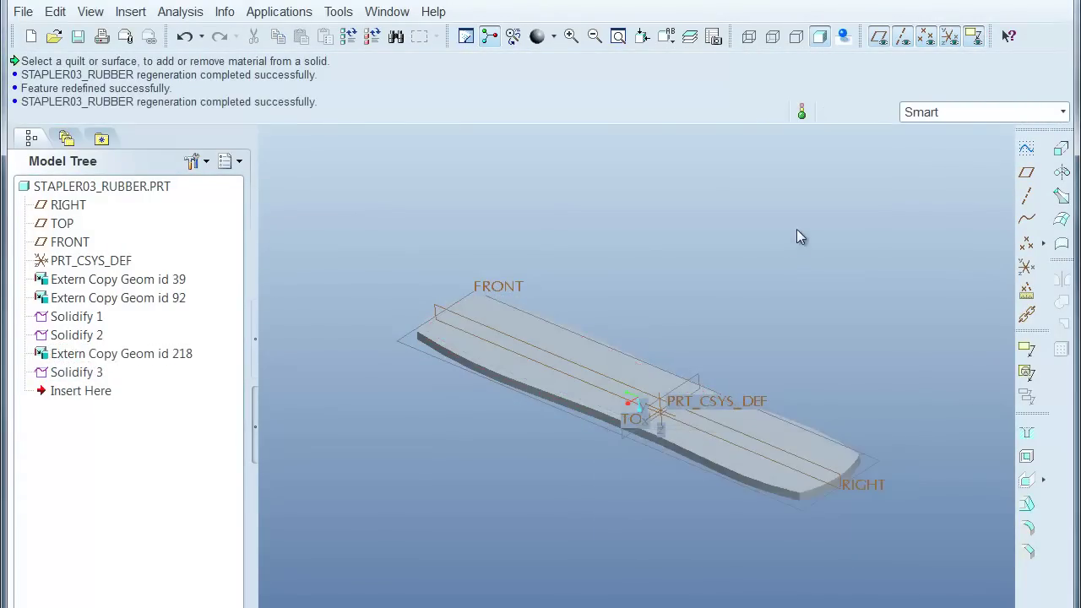
mouse_move(821, 362)
middle_down()
mouse_move(835, 318)
mouse_move(834, 348)
middle_up()
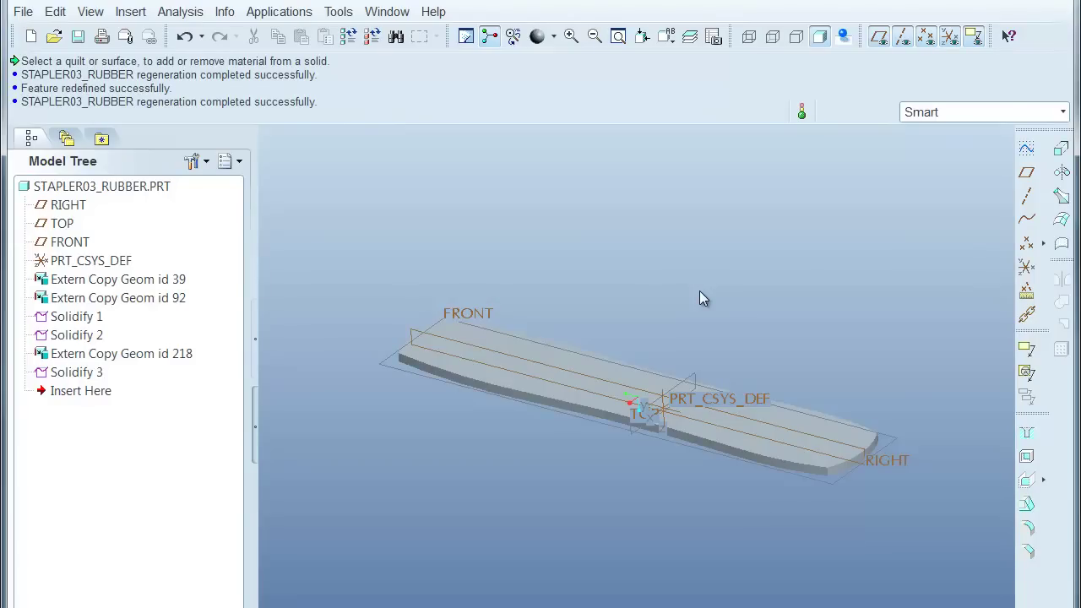
middle_drag(650, 234, 680, 233)
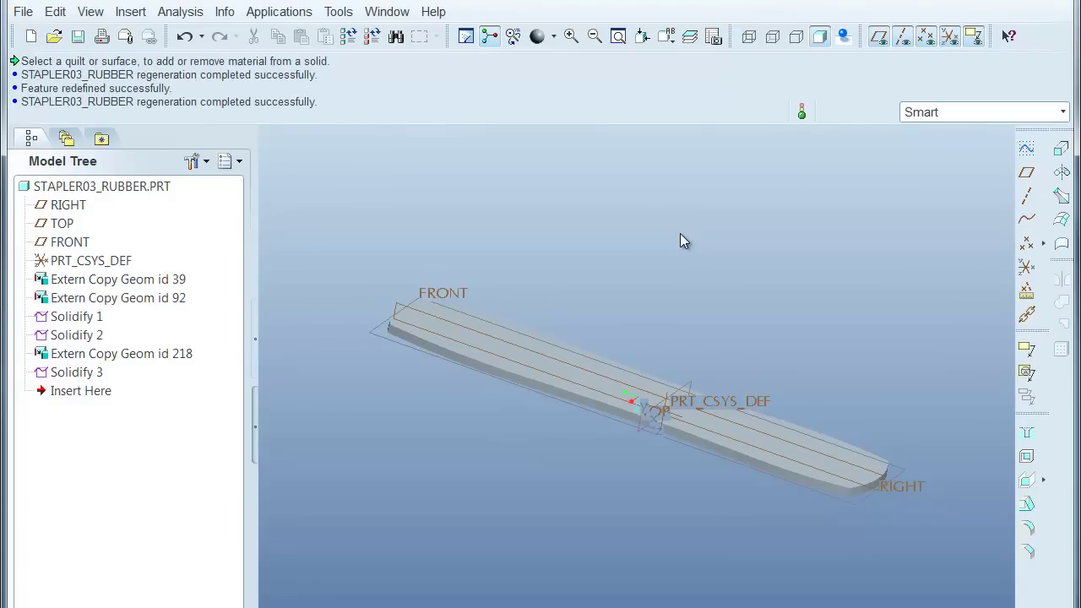
middle_drag(805, 315, 795, 312)
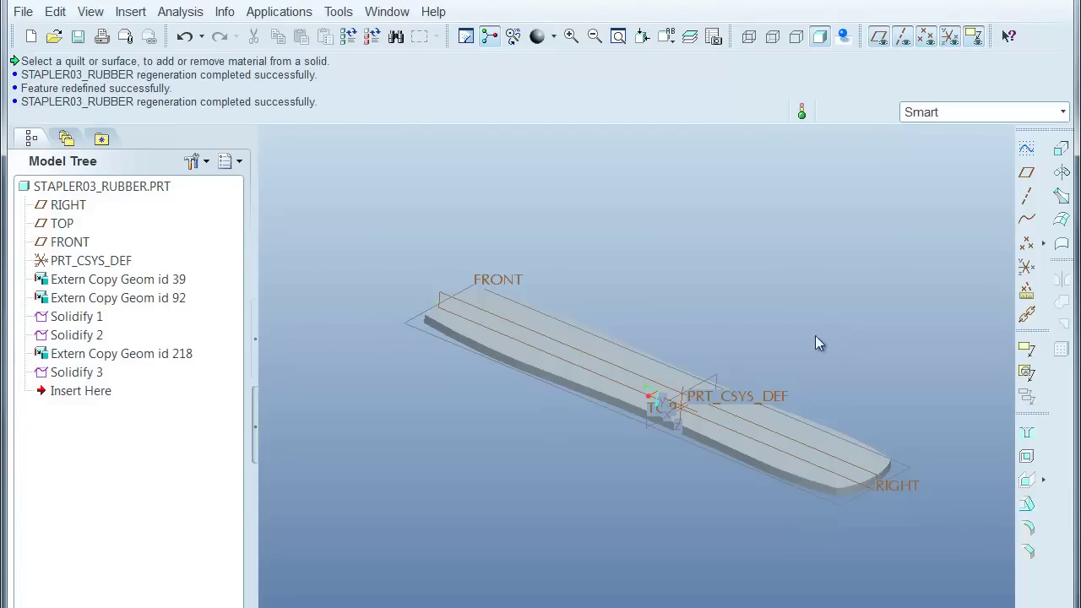
middle_drag(720, 319, 771, 306)
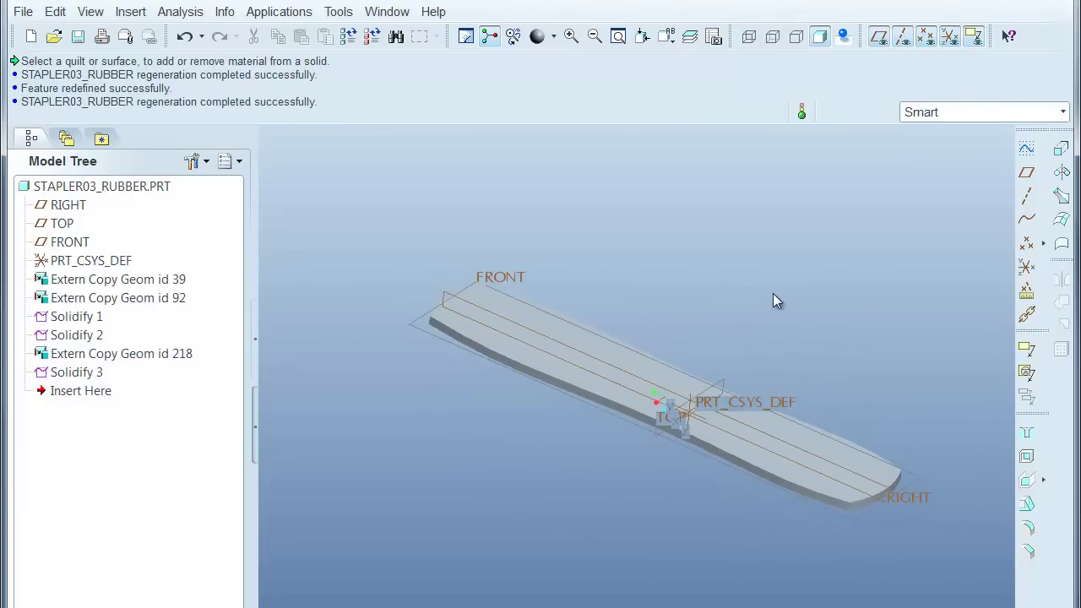
click(22, 12)
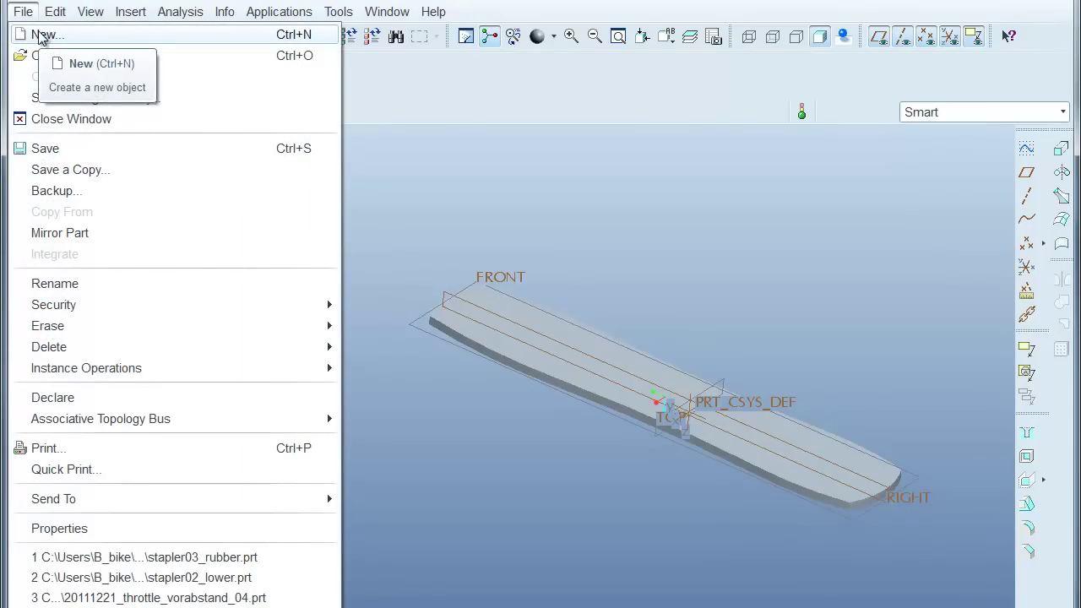
click(814, 356)
middle_drag(773, 243, 747, 248)
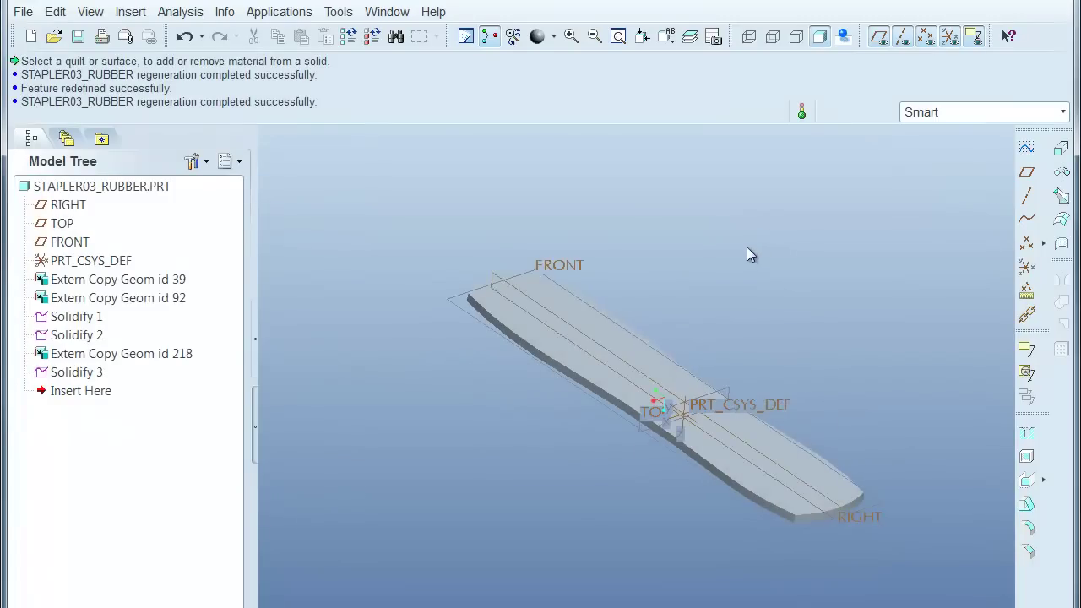
- Create a new design assembly named stapler using the default template
click(24, 13)
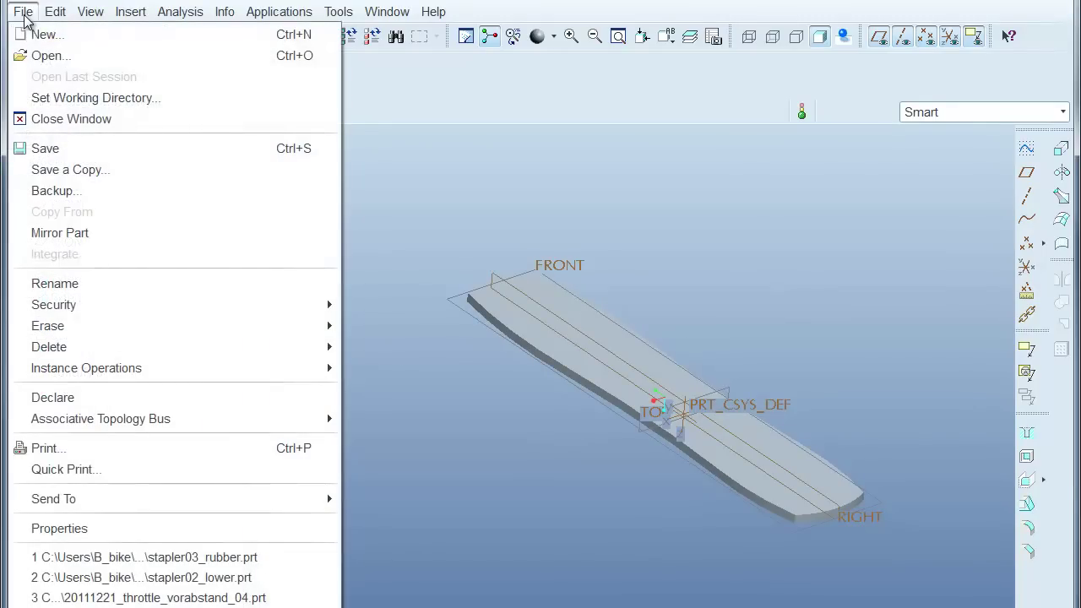
click(27, 36)
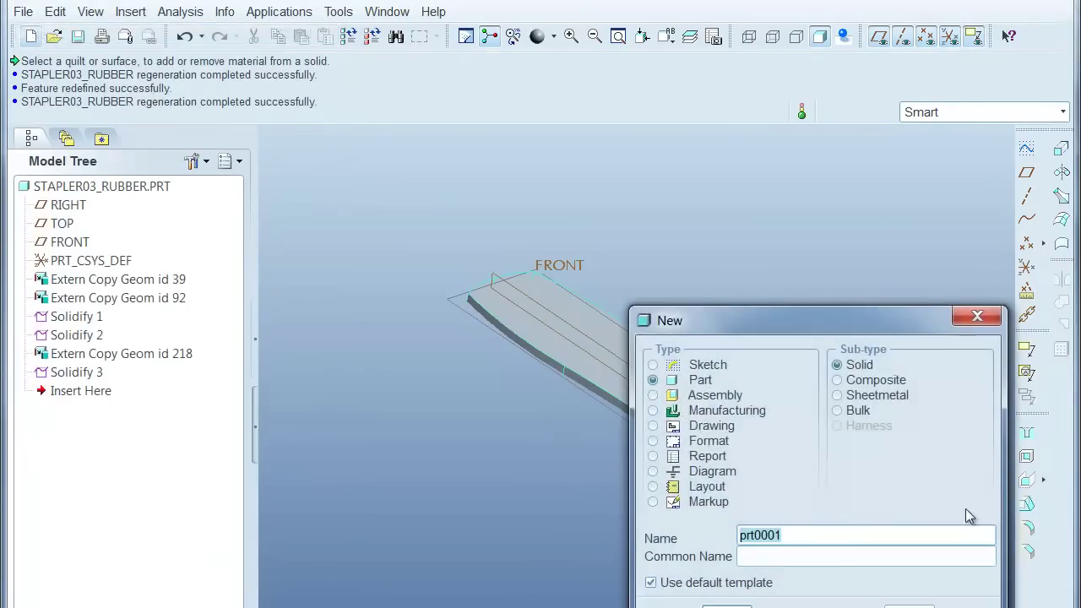
click(667, 395)
text(stapler)
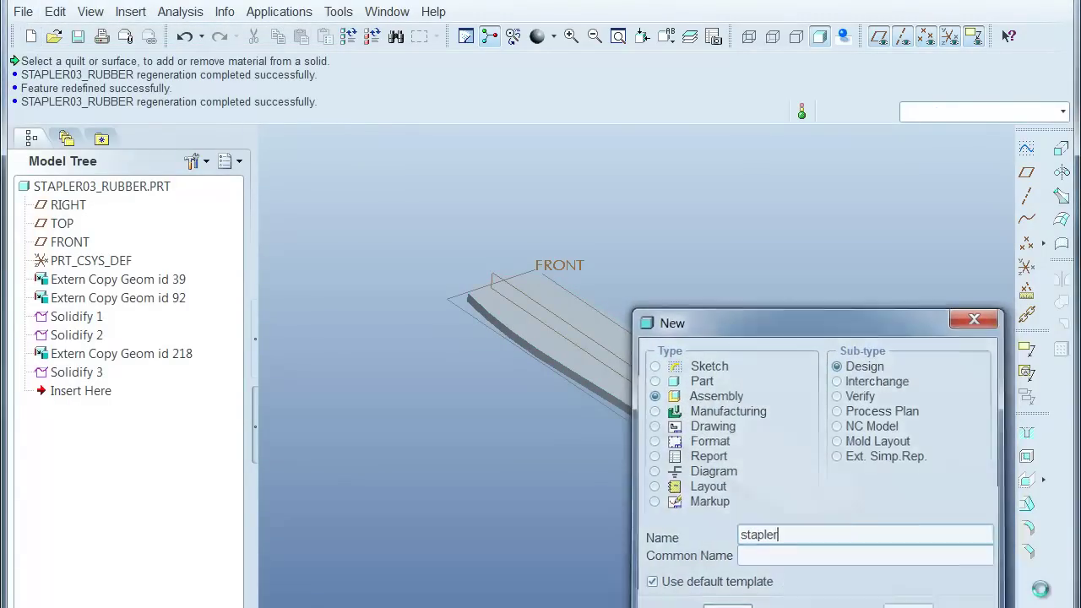
key(Return)
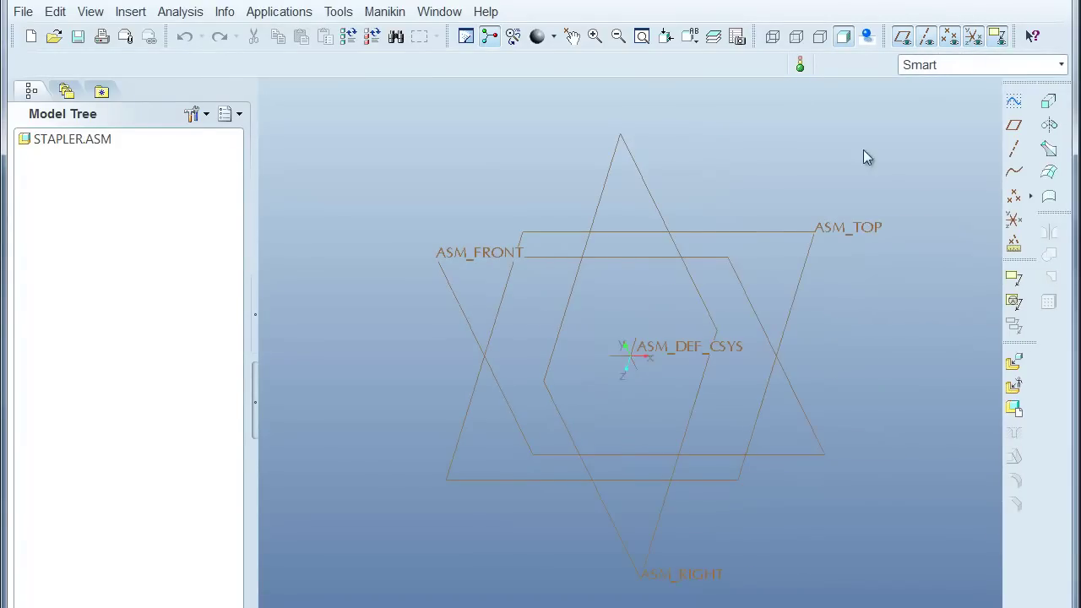
- Assemble the in-session stapler01_upper.prt into the stapler assembly with a Default constraint
click(1014, 364)
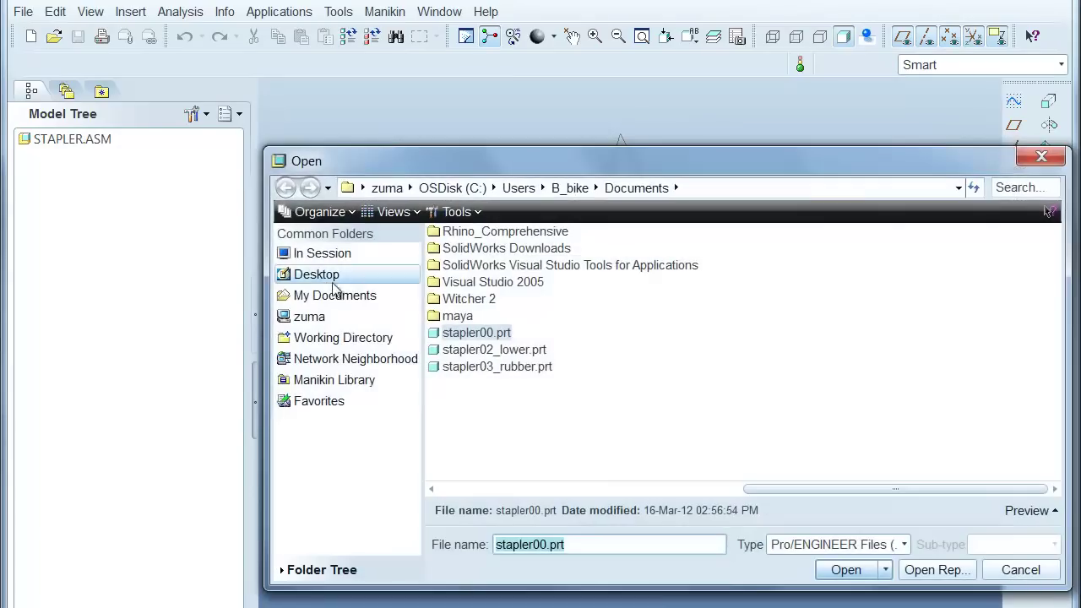
click(310, 255)
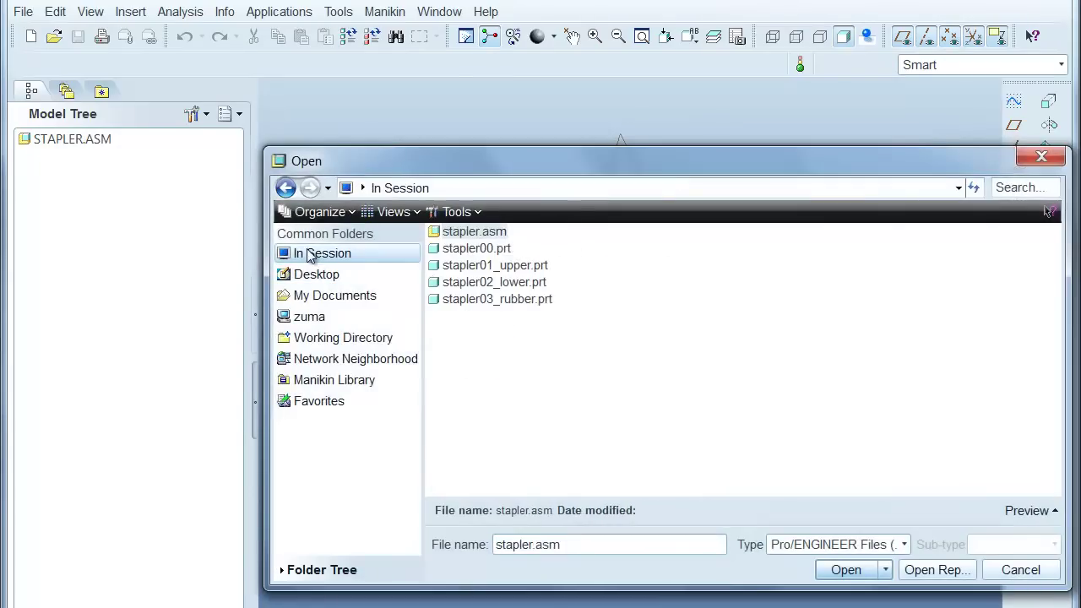
double_click(469, 268)
right_click(421, 194)
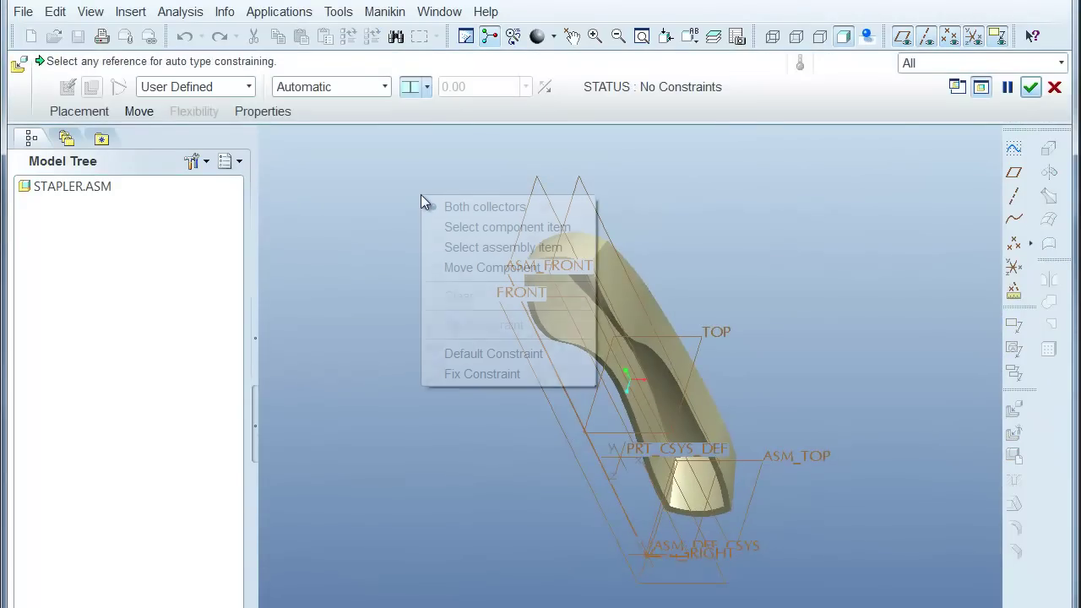
click(483, 355)
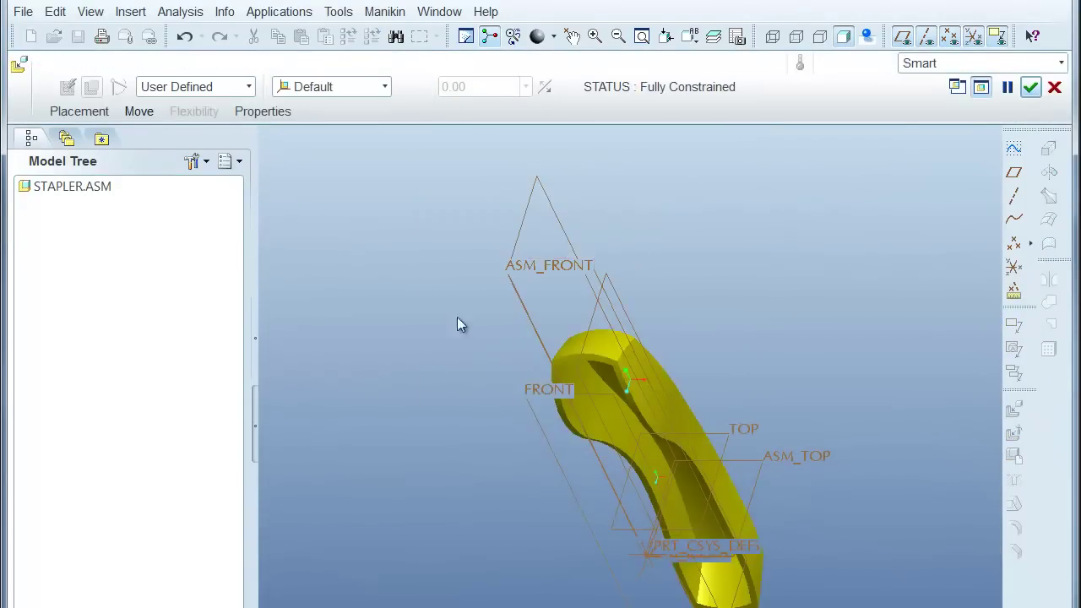
middle_click(358, 183)
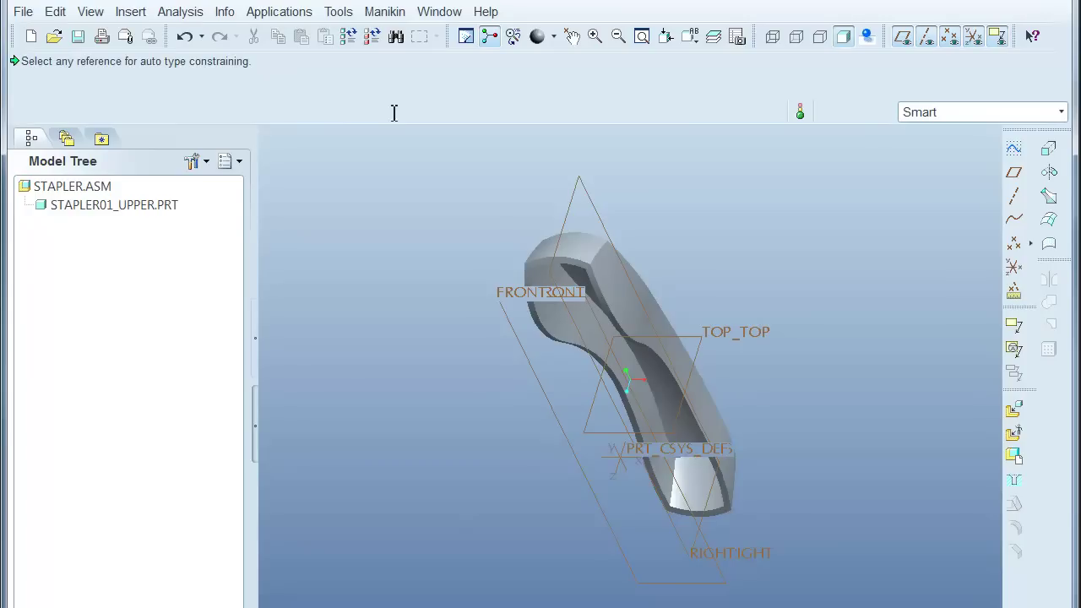
- Add the in-session stapler02_lower.prt to the assembly with a Default constraint and restore the default view orientation
click(1014, 410)
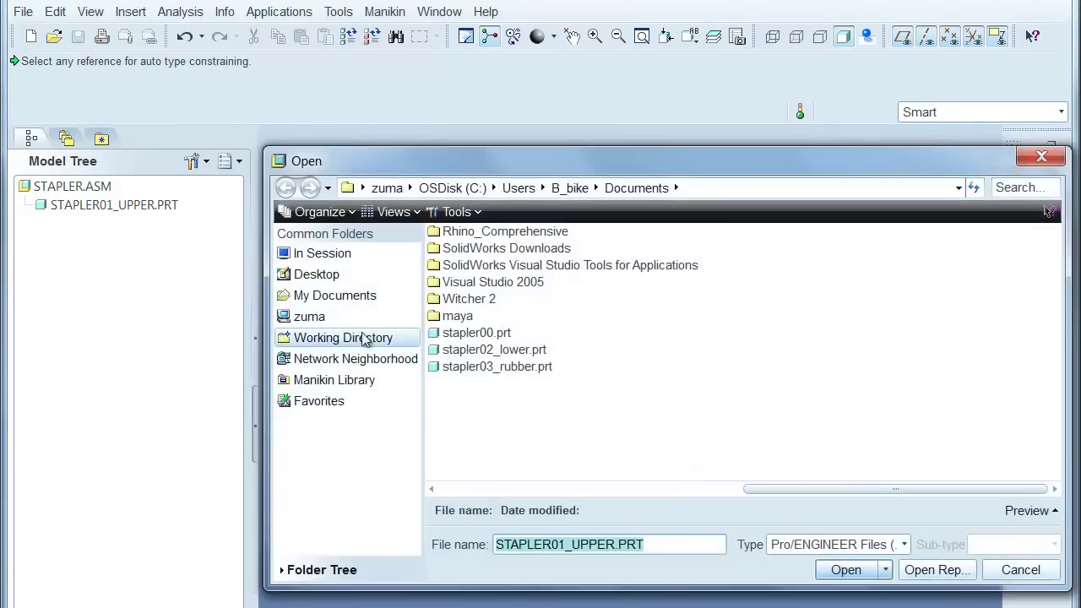
click(321, 252)
double_click(507, 282)
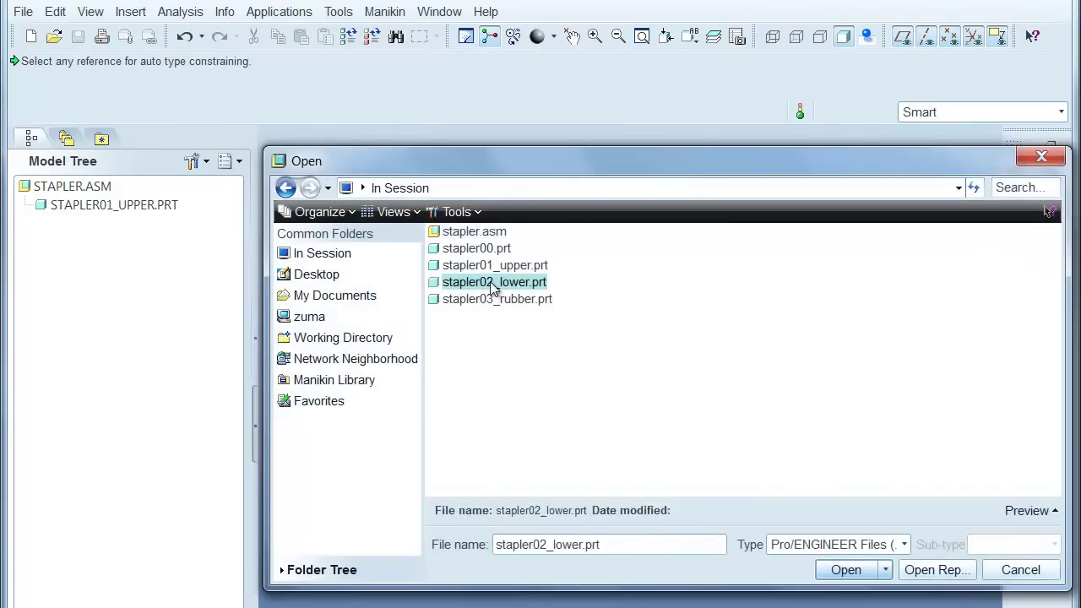
right_click(426, 242)
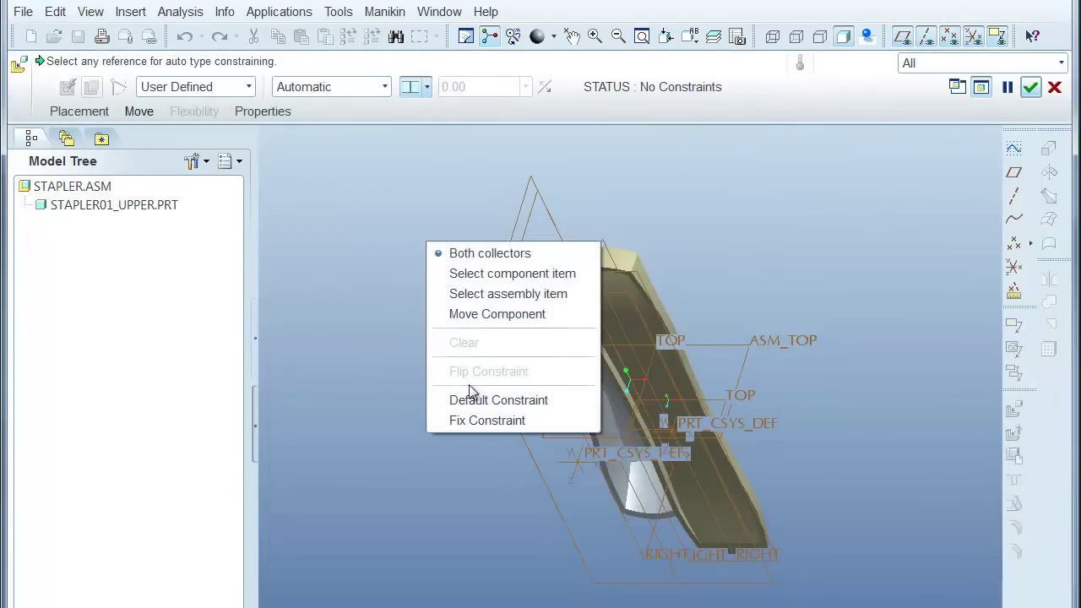
click(481, 399)
middle_click(395, 395)
key(ctrl+d)
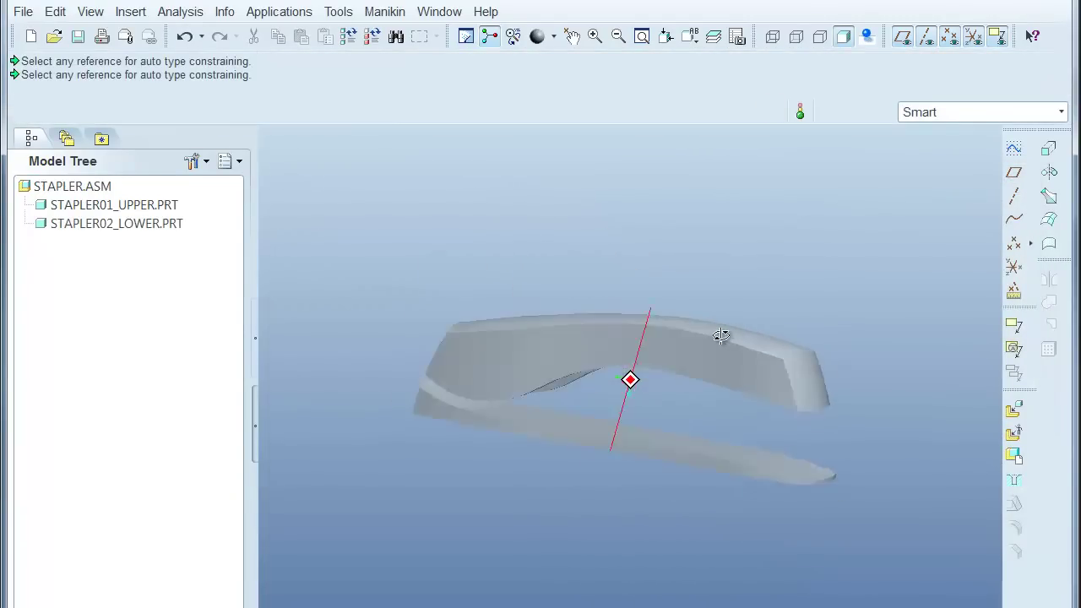
- Place the in-session stapler03_rubber.prt in the assembly with a Default constraint
click(1016, 414)
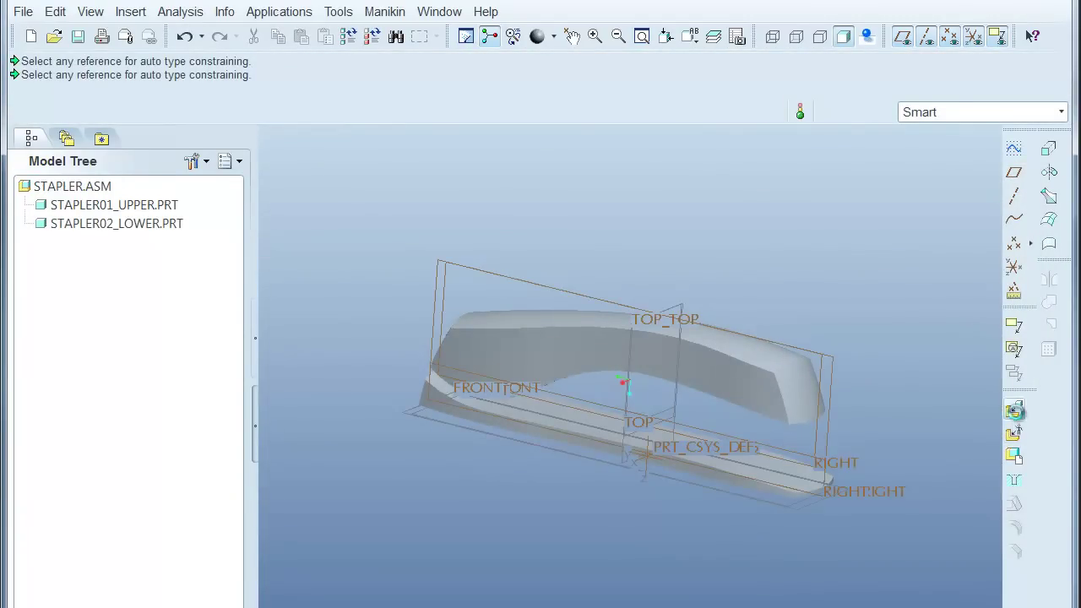
click(317, 255)
double_click(514, 299)
right_click(761, 194)
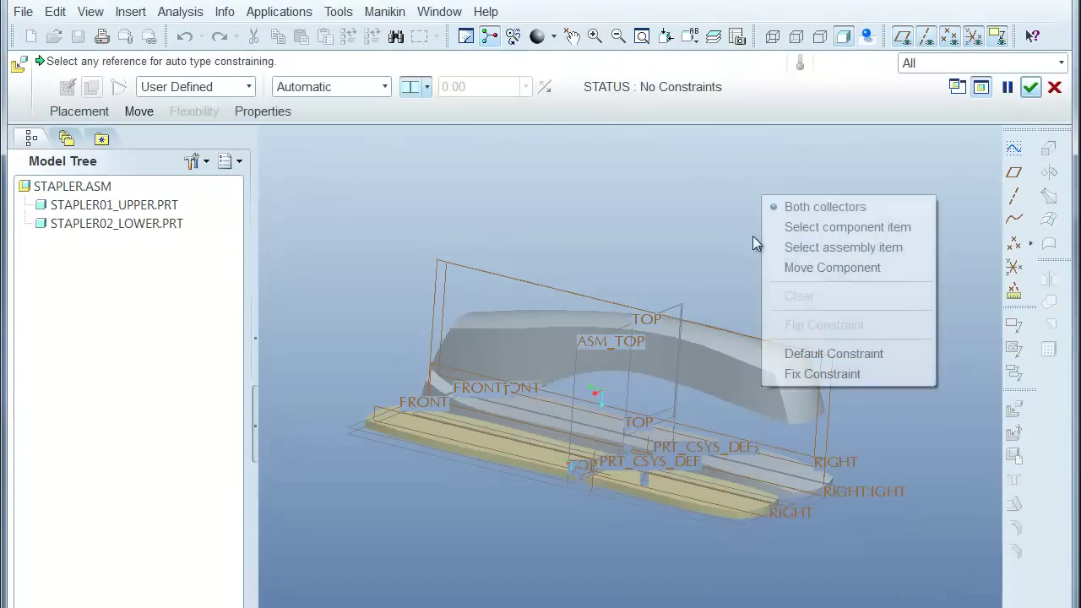
click(799, 353)
middle_click(798, 267)
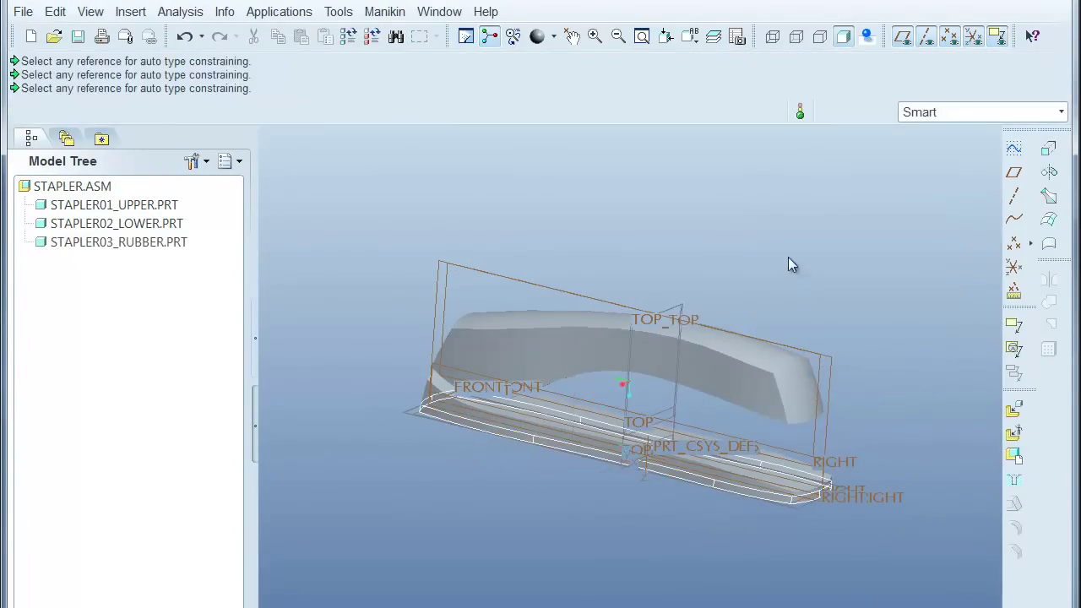
middle_drag(344, 377, 418, 382)
scroll(626, 495, up, 3)
scroll(645, 512, down, 2)
middle_drag(638, 542, 642, 563)
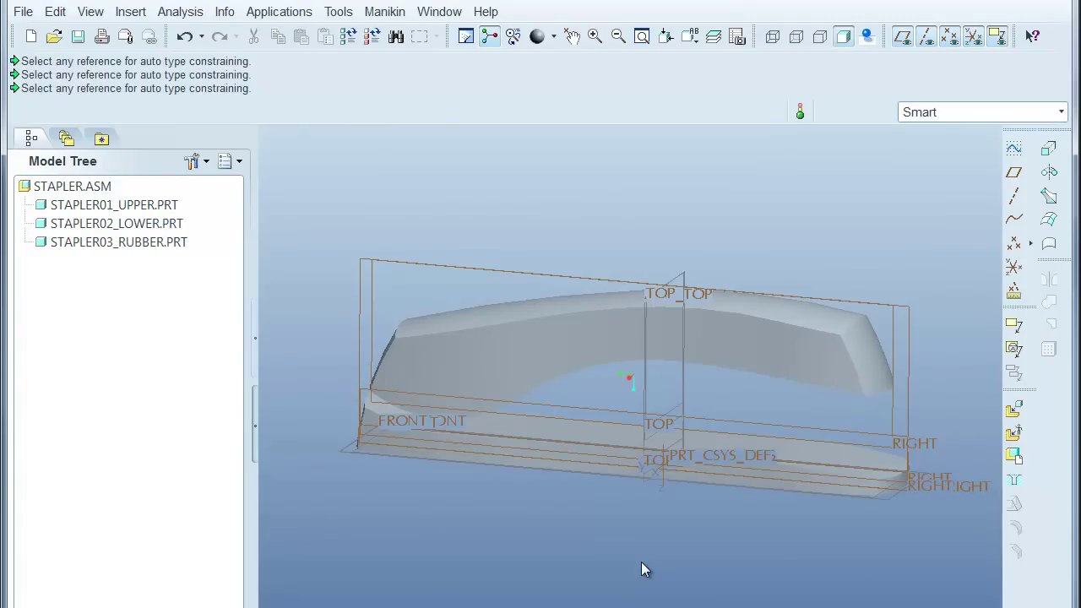
mouse_move(690, 552)
middle_down()
mouse_move(671, 529)
mouse_move(685, 539)
middle_up()
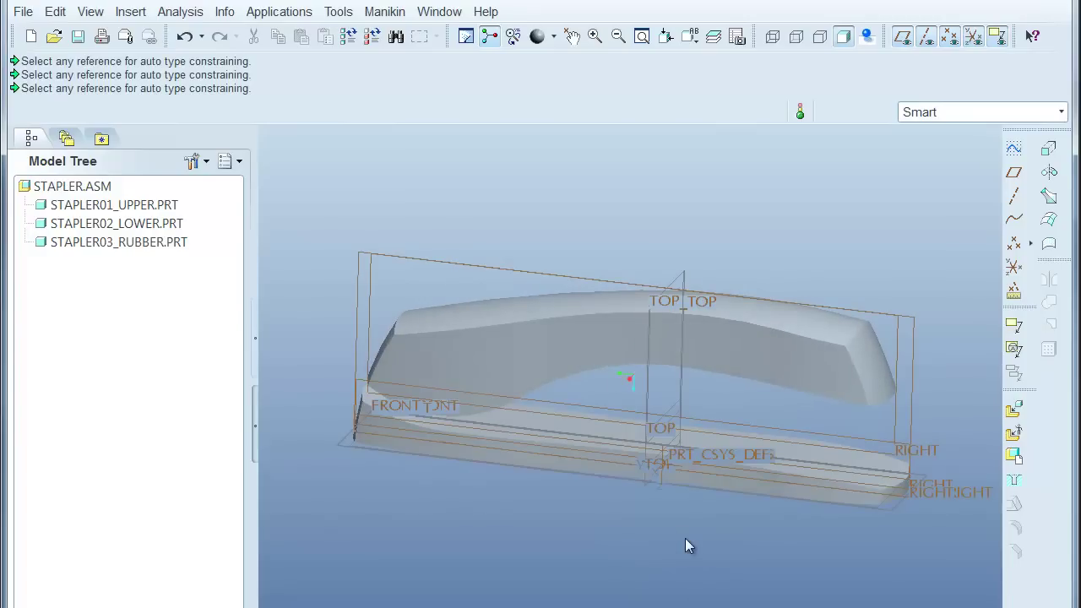